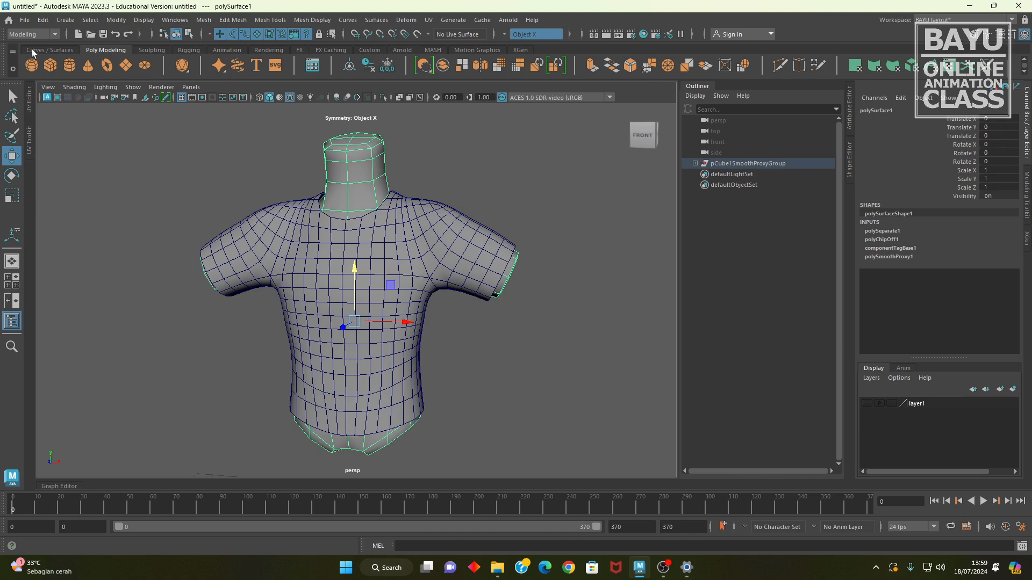
# Step: Switch to the FX menu set and make the shirt mesh an nCloth object
pyautogui.click(32, 35)
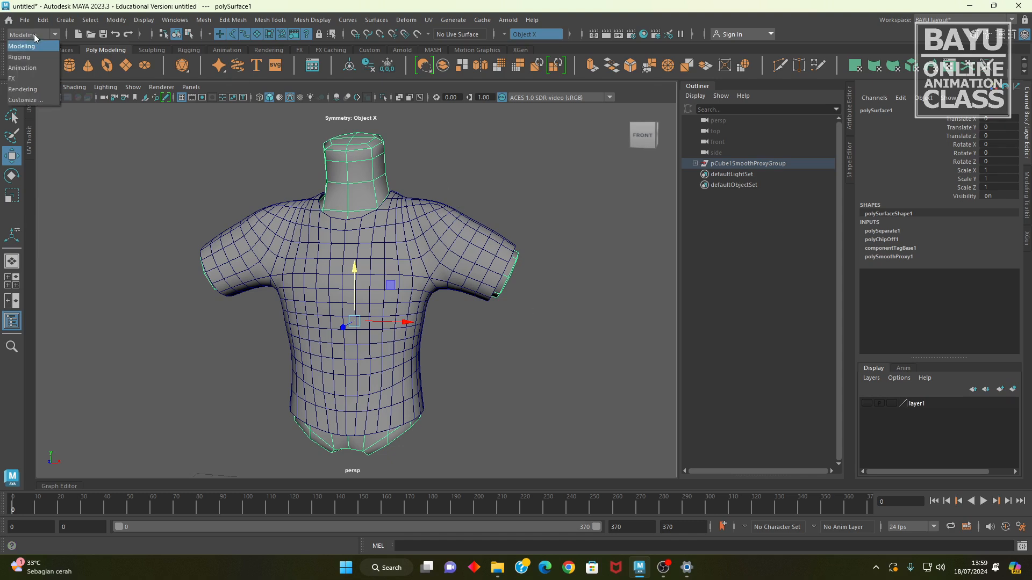
pyautogui.click(36, 79)
pyautogui.keyDown('alt'); pyautogui.moveTo(530, 188); pyautogui.dragTo(488, 199); pyautogui.keyUp('alt')
pyautogui.click(486, 202)
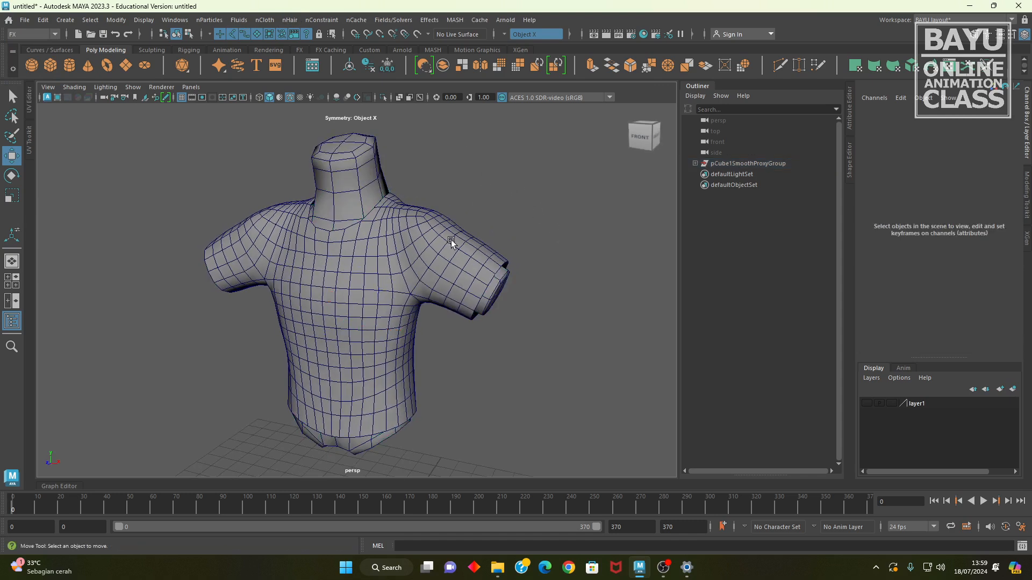
pyautogui.click(450, 240)
pyautogui.click(263, 19)
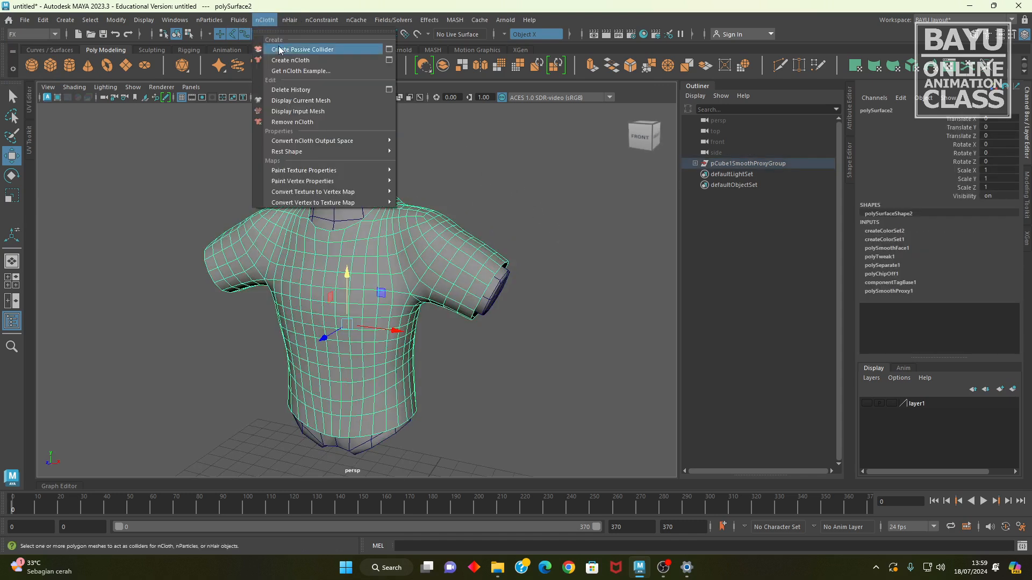
pyautogui.click(309, 60)
# Step: Make the body mesh under the shirt a passive collider
pyautogui.keyDown('alt'); pyautogui.moveTo(571, 410); pyautogui.dragTo(508, 367); pyautogui.keyUp('alt')
pyautogui.click(466, 240)
pyautogui.keyDown('alt'); pyautogui.moveTo(465, 240); pyautogui.dragTo(488, 269); pyautogui.keyUp('alt')
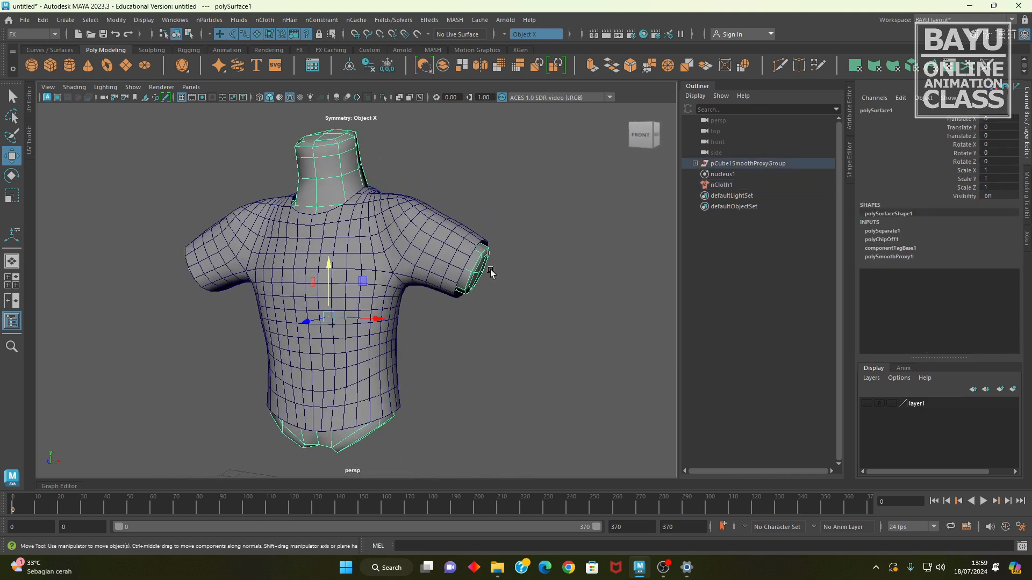
pyautogui.click(264, 20)
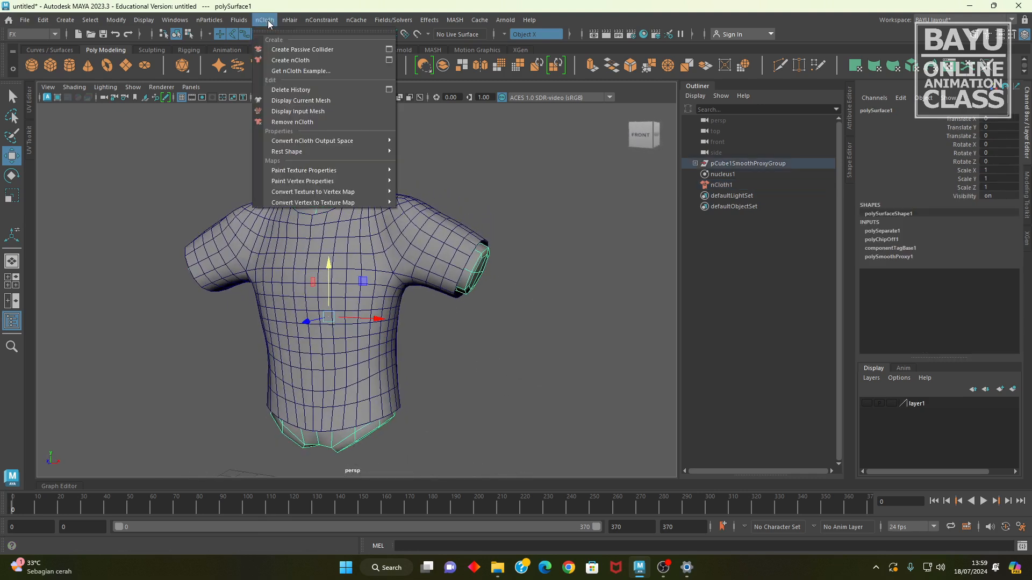
pyautogui.click(334, 49)
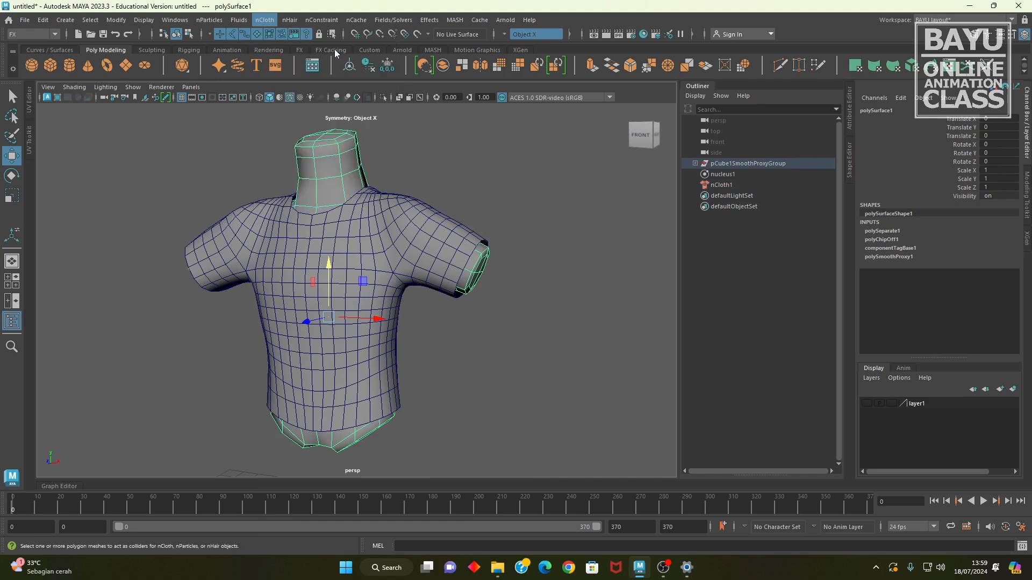
# Step: Set the end of the playback range to frame 500
pyautogui.keyDown('alt'); pyautogui.moveTo(584, 362); pyautogui.dragTo(532, 346); pyautogui.keyUp('alt')
pyautogui.keyDown('alt'); pyautogui.moveTo(532, 346); pyautogui.dragTo(535, 346, button='middle'); pyautogui.keyUp('alt')
pyautogui.keyDown('alt'); pyautogui.moveTo(598, 366); pyautogui.dragTo(491, 349, button='right'); pyautogui.keyUp('alt')
pyautogui.keyDown('alt'); pyautogui.moveTo(462, 348); pyautogui.dragTo(475, 347, button='middle'); pyautogui.keyUp('alt')
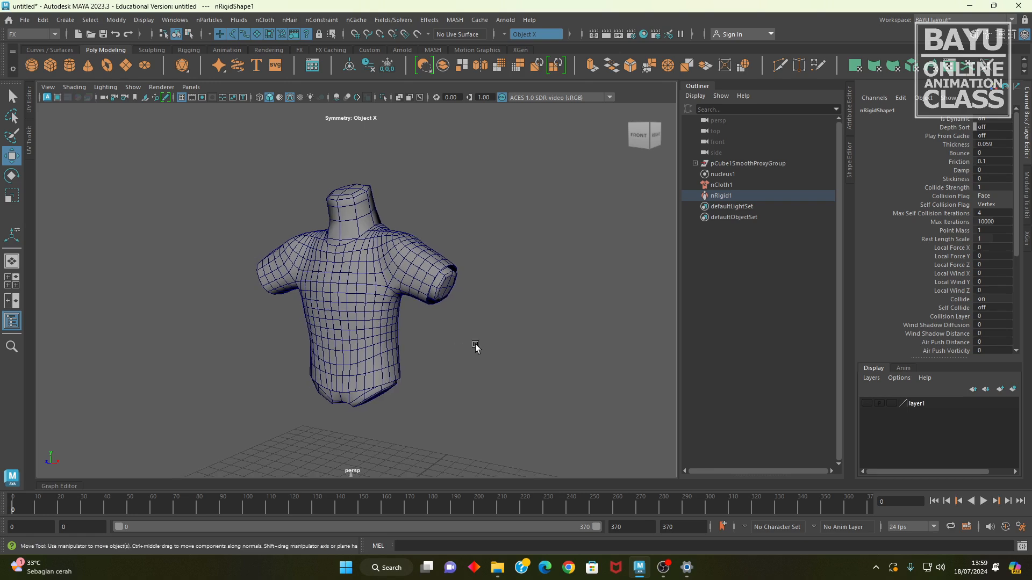
pyautogui.click(650, 529)
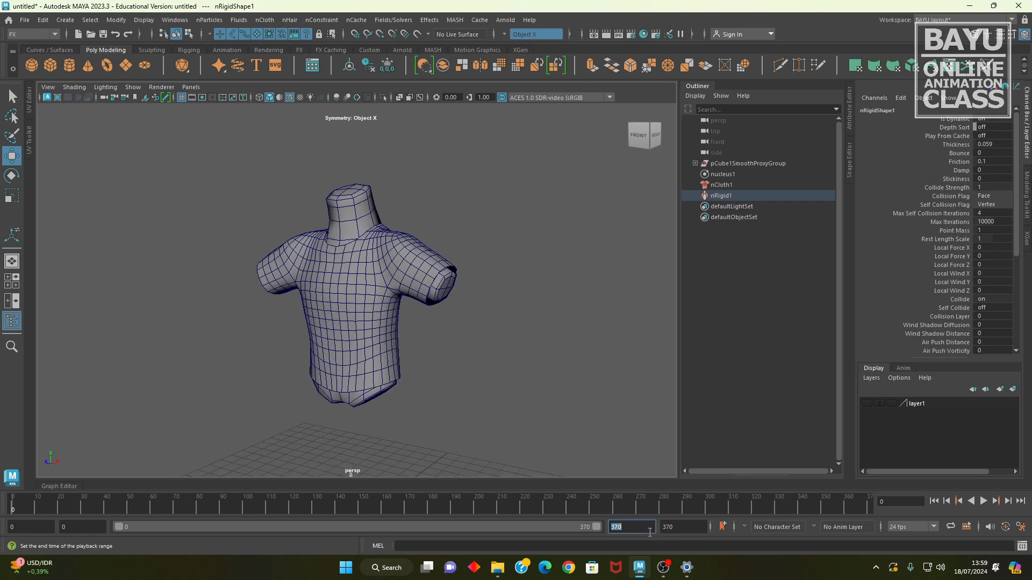
pyautogui.write('50')
pyautogui.press('Return')
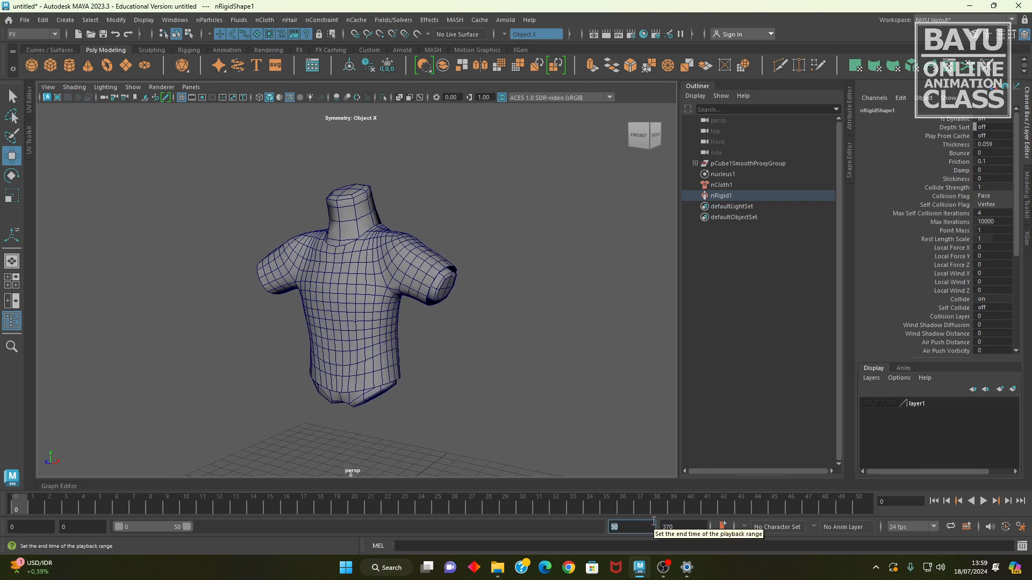
pyautogui.write('500')
pyautogui.press('Return')
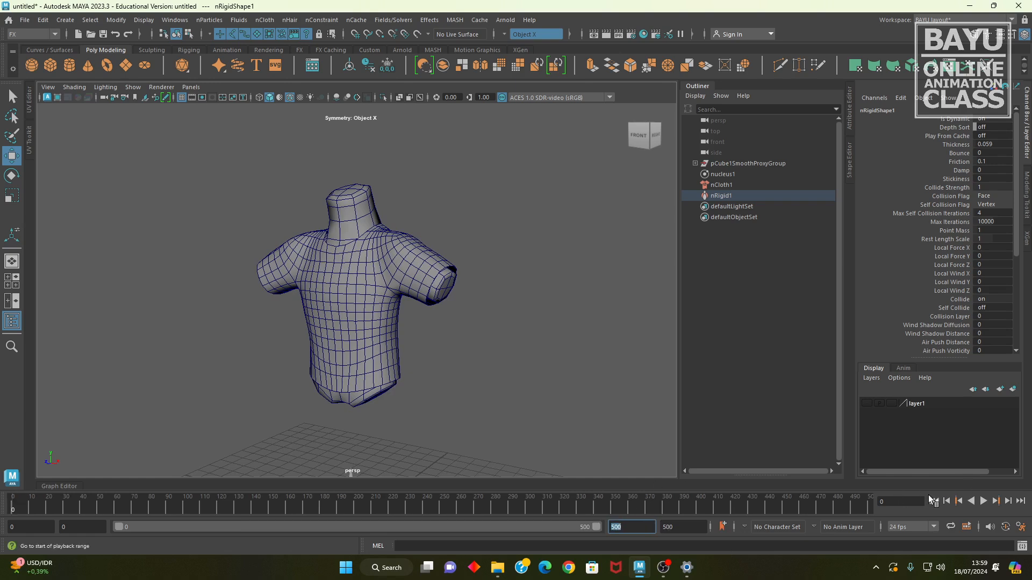
# Step: Play the cloth simulation to check how the shirt falls on the body, and return to the first frame
pyautogui.click(982, 502)
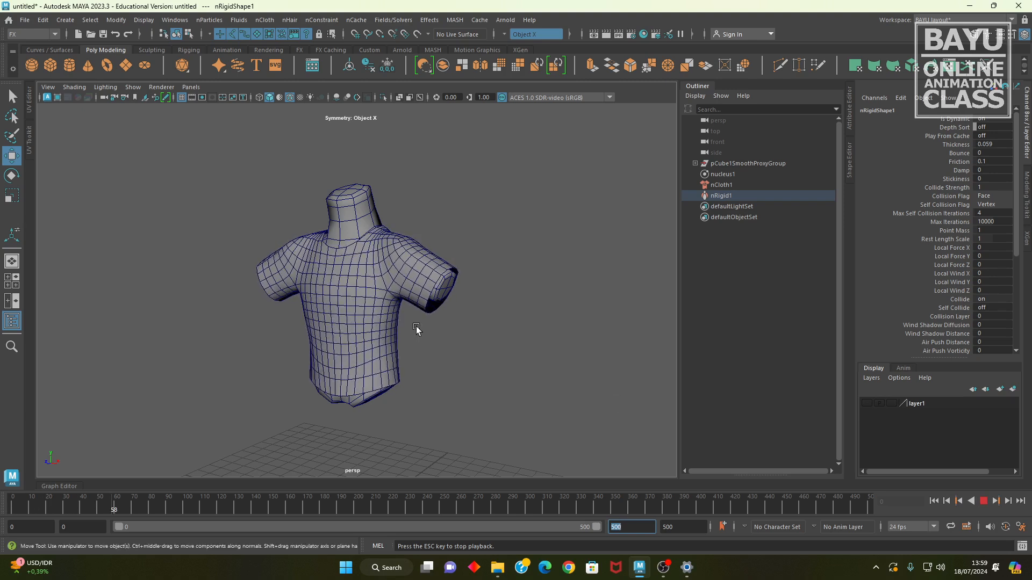
pyautogui.click(983, 500)
pyautogui.click(934, 501)
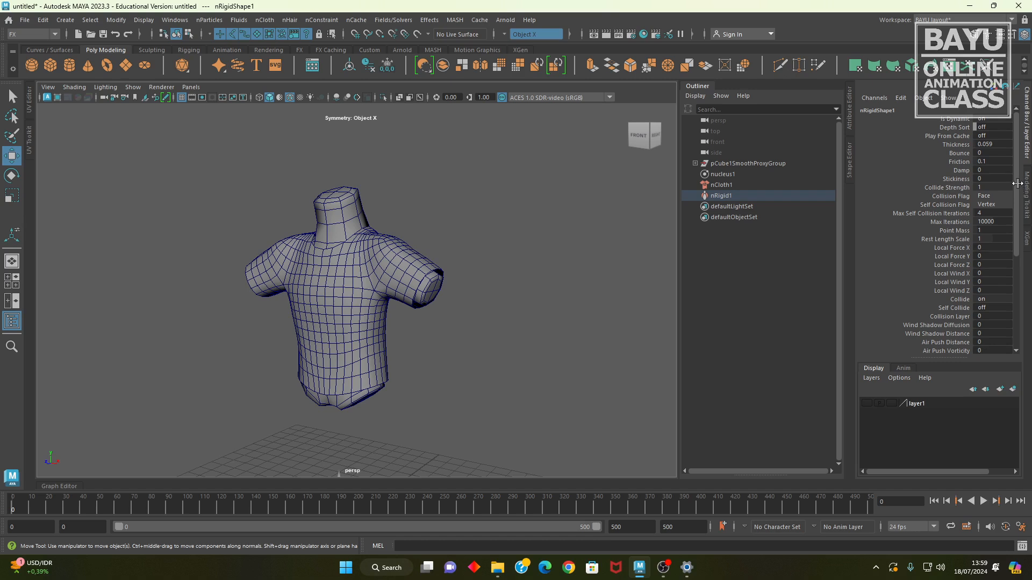
# Step: Select the nCloth1 node and examine its dynamic attributes down to Stretch Resistance
pyautogui.moveTo(1018, 183)
pyautogui.mouseDown()
pyautogui.moveTo(1026, 277)
pyautogui.moveTo(1012, 166)
pyautogui.mouseUp()
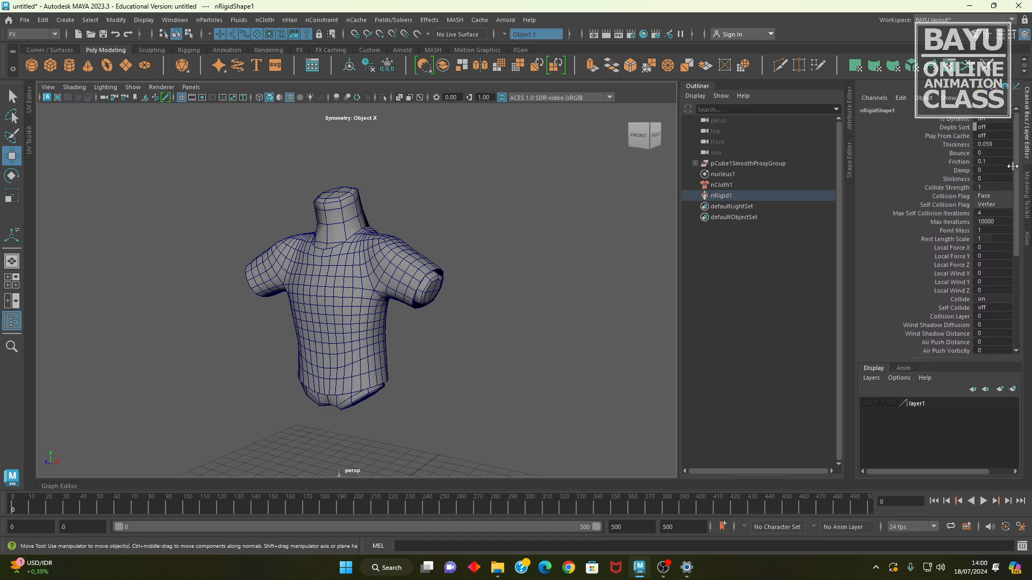
pyautogui.click(715, 185)
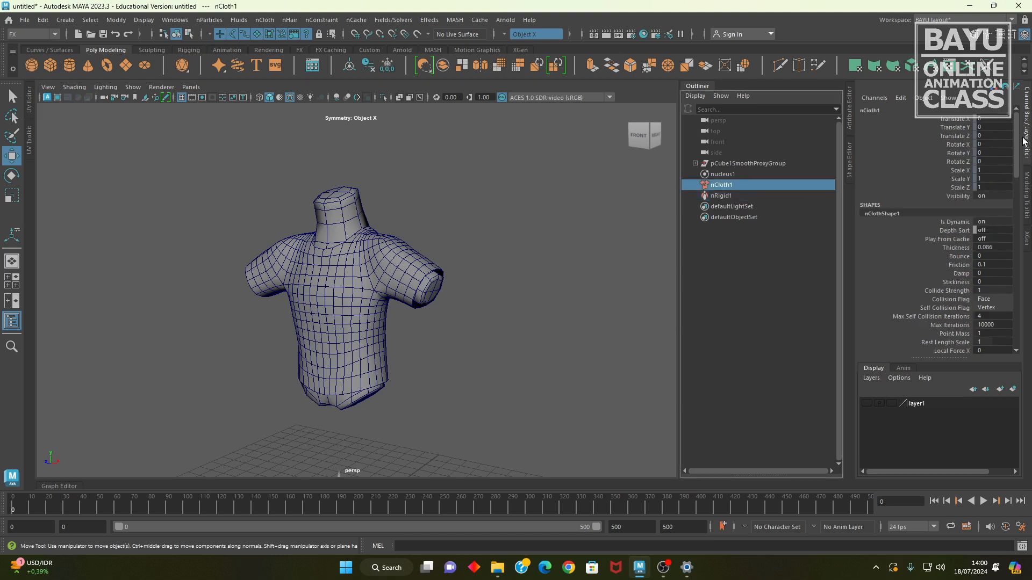
pyautogui.scroll(-5, 1007, 181)
pyautogui.scroll(-1, 1008, 182)
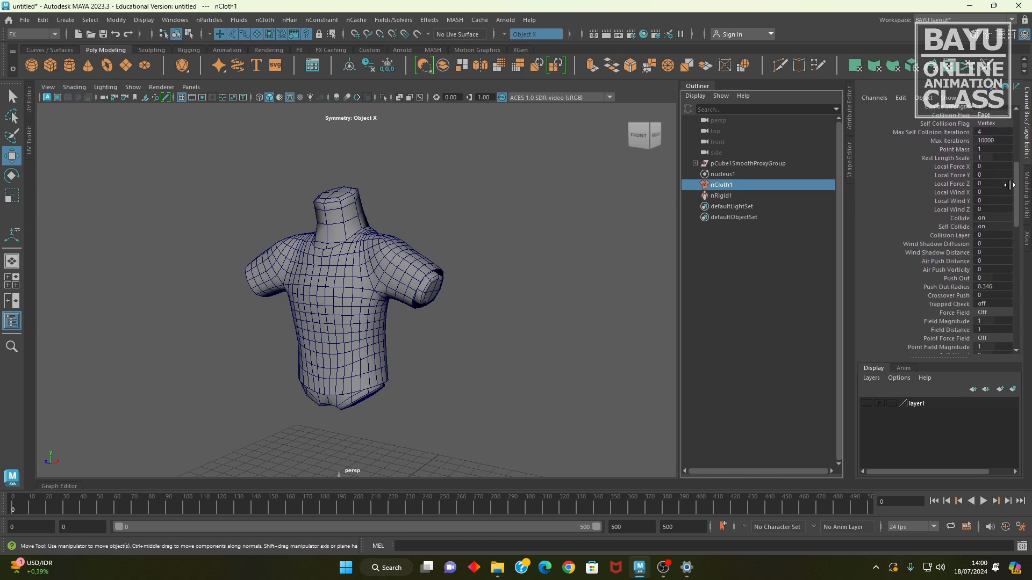
pyautogui.scroll(-1, 1010, 185)
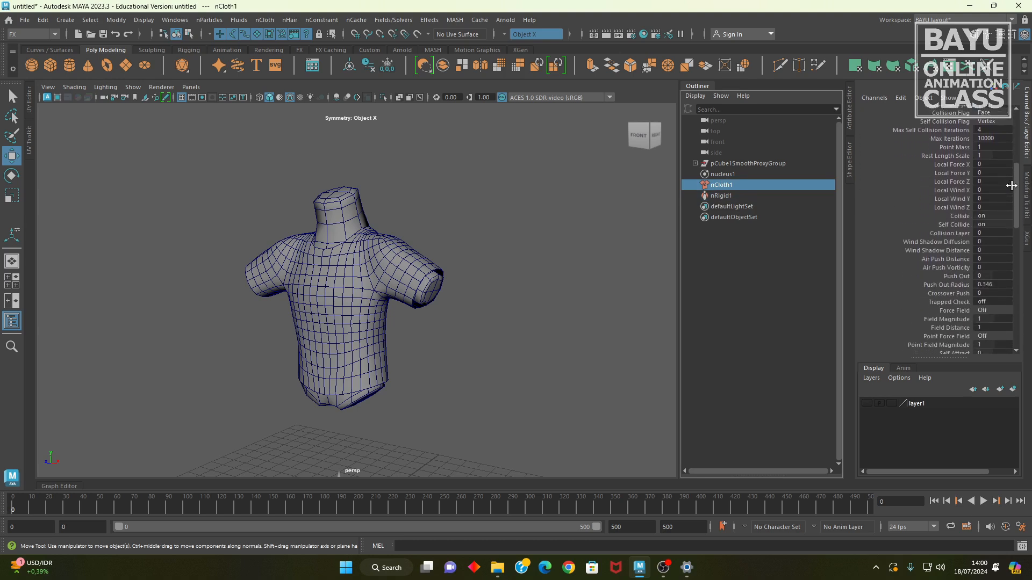
pyautogui.scroll(-10, 1010, 185)
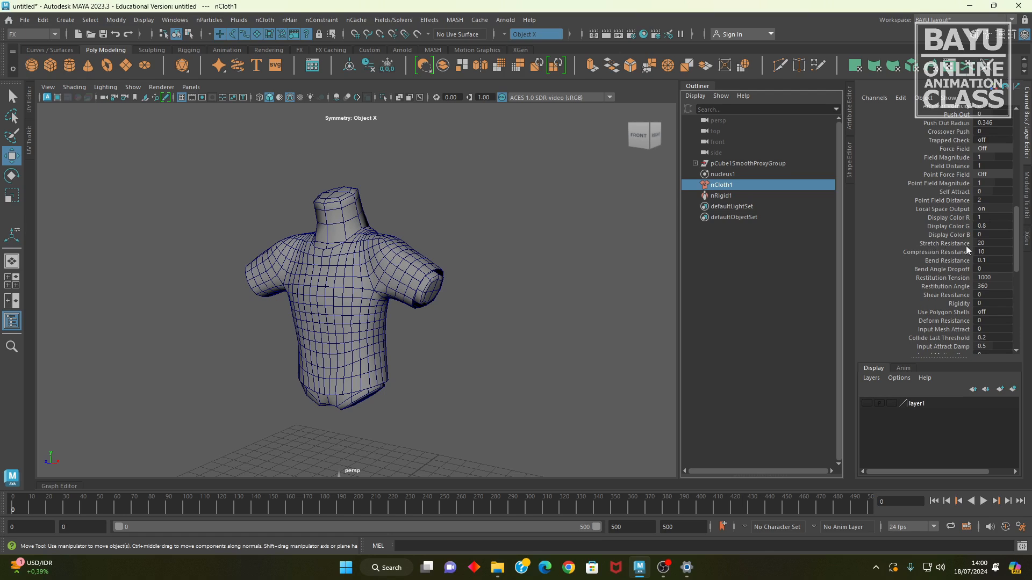
pyautogui.click(991, 243)
pyautogui.click(943, 243)
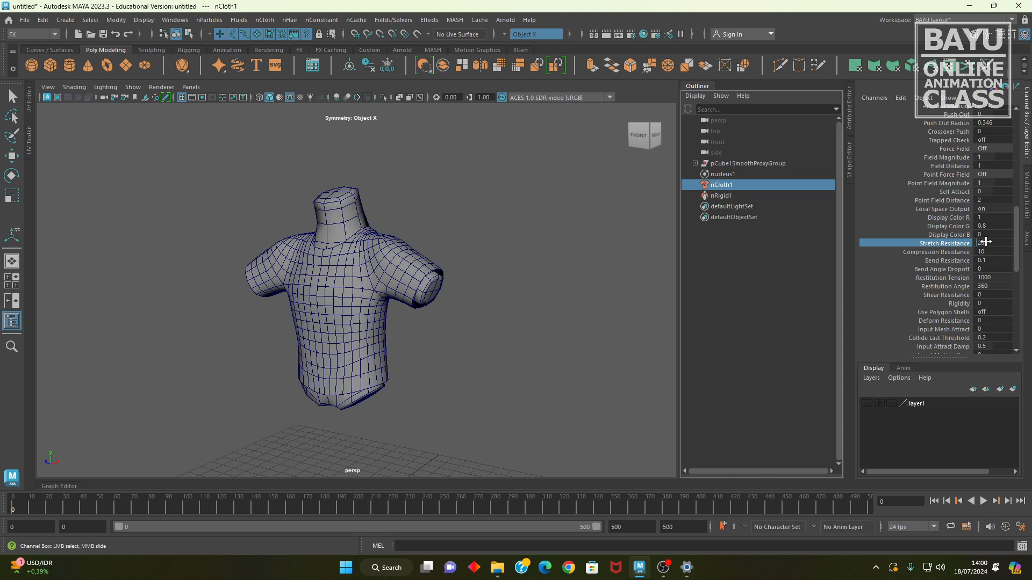
# Step: Set nCloth1's Rigidity to 0.2 and play the simulation to test it
pyautogui.doubleClick(990, 302)
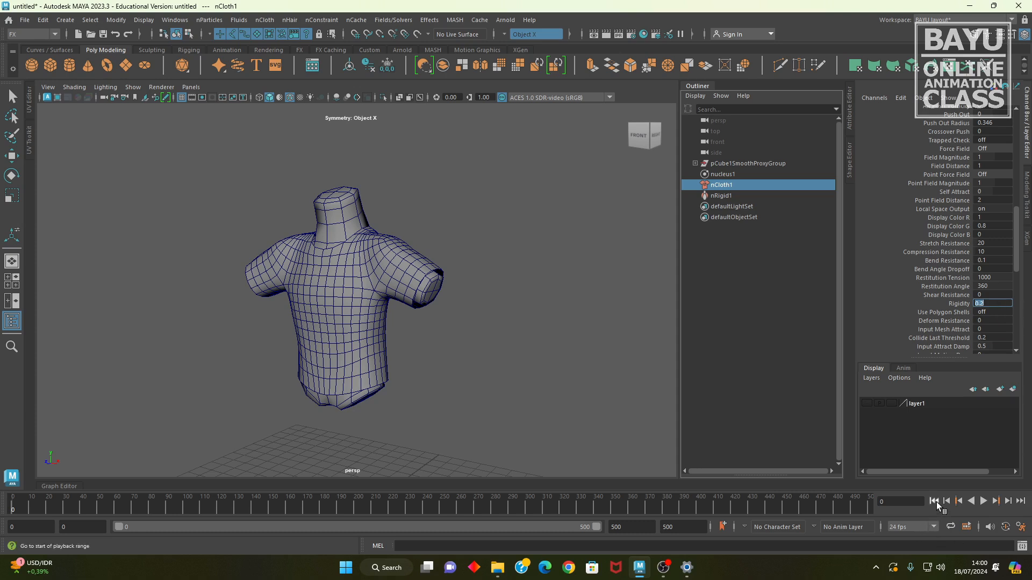
pyautogui.click(984, 500)
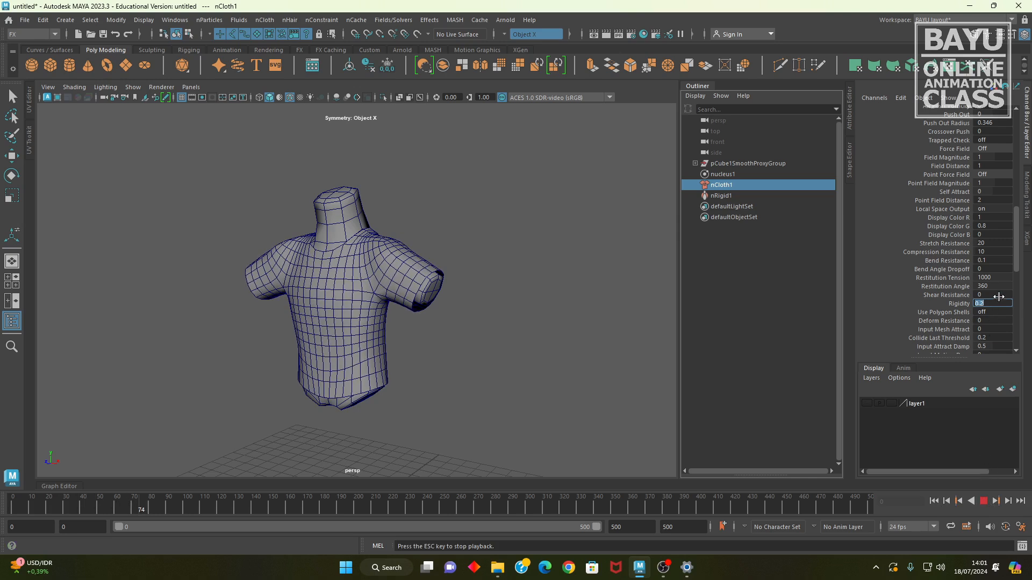
pyautogui.click(984, 501)
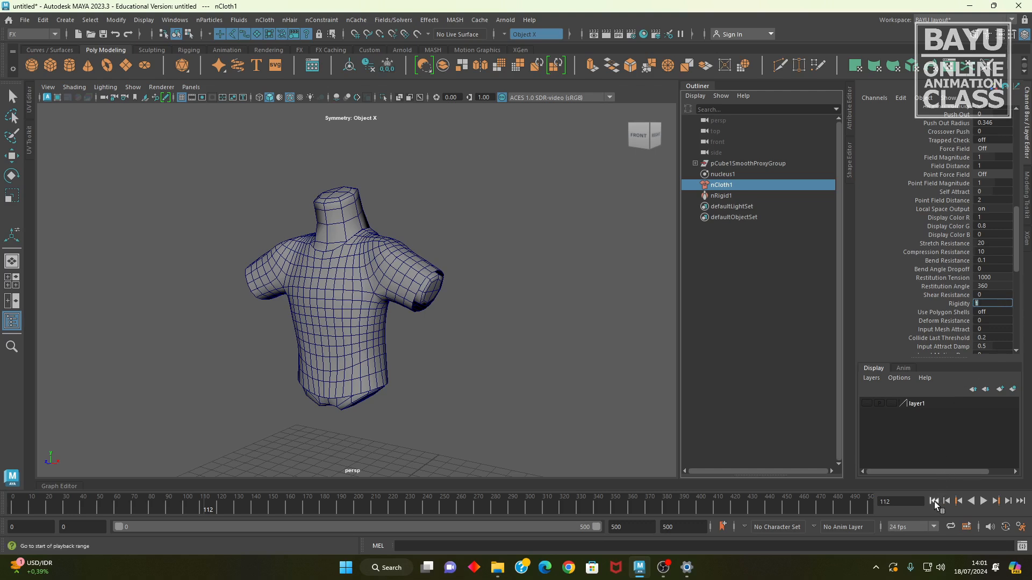
# Step: Replay the simulation from the first frame with another Rigidity value, then rewind and reset Rigidity to 0
pyautogui.click(934, 500)
pyautogui.click(982, 502)
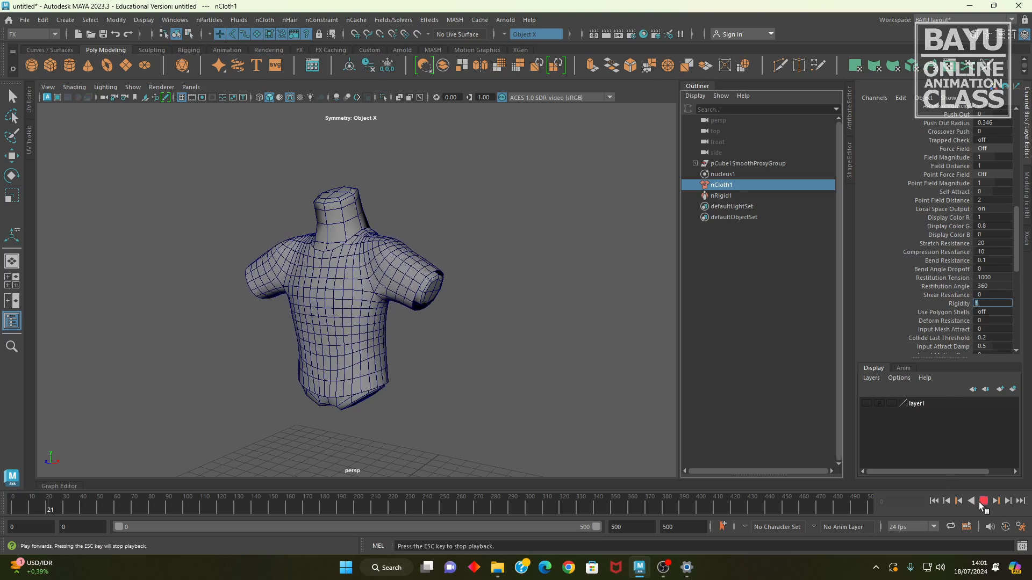
pyautogui.click(981, 501)
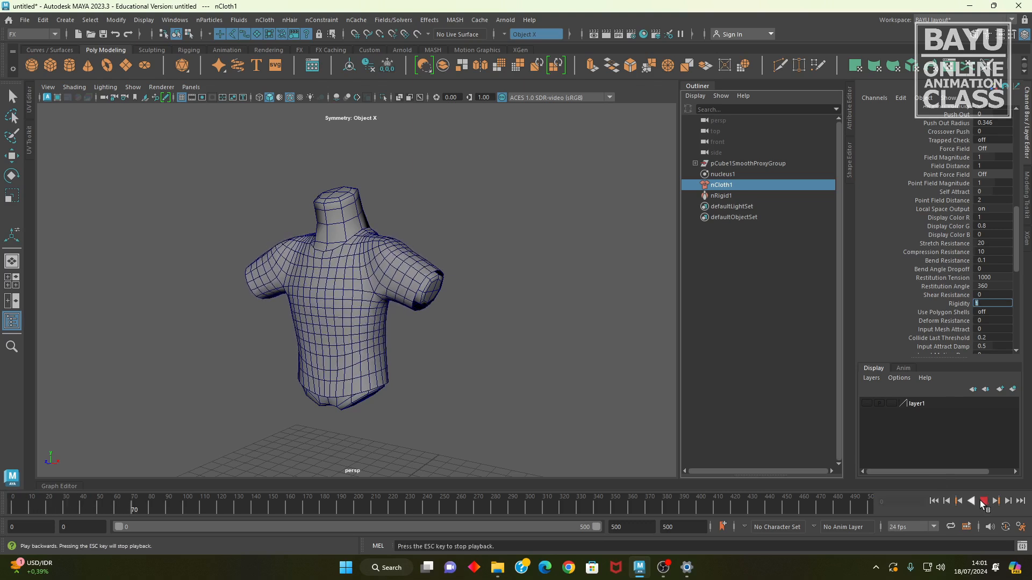
pyautogui.click(934, 501)
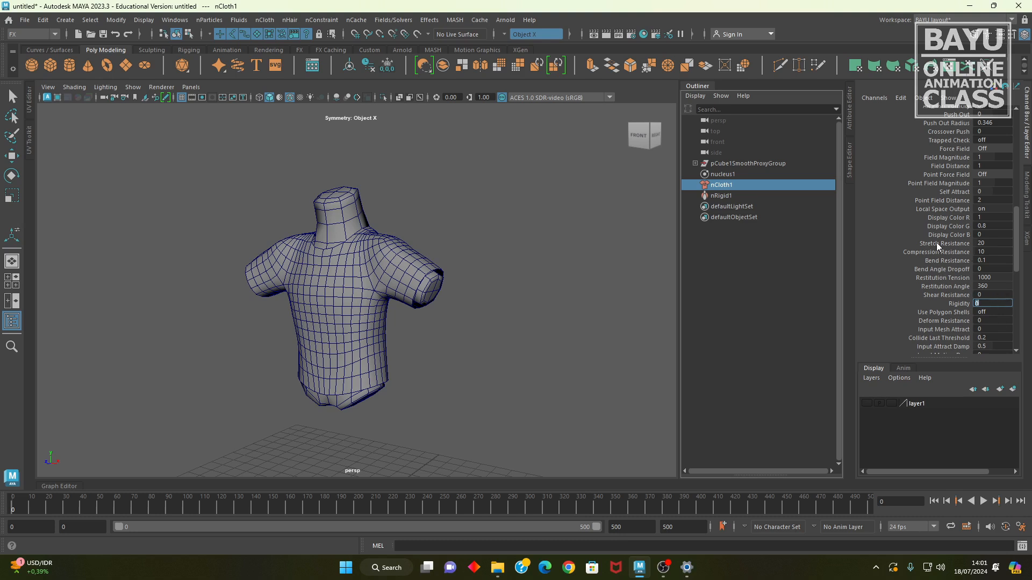
# Step: Set nCloth1's Stretch Resistance to 10 and play the simulation to test it
pyautogui.click(993, 243)
pyautogui.write('10')
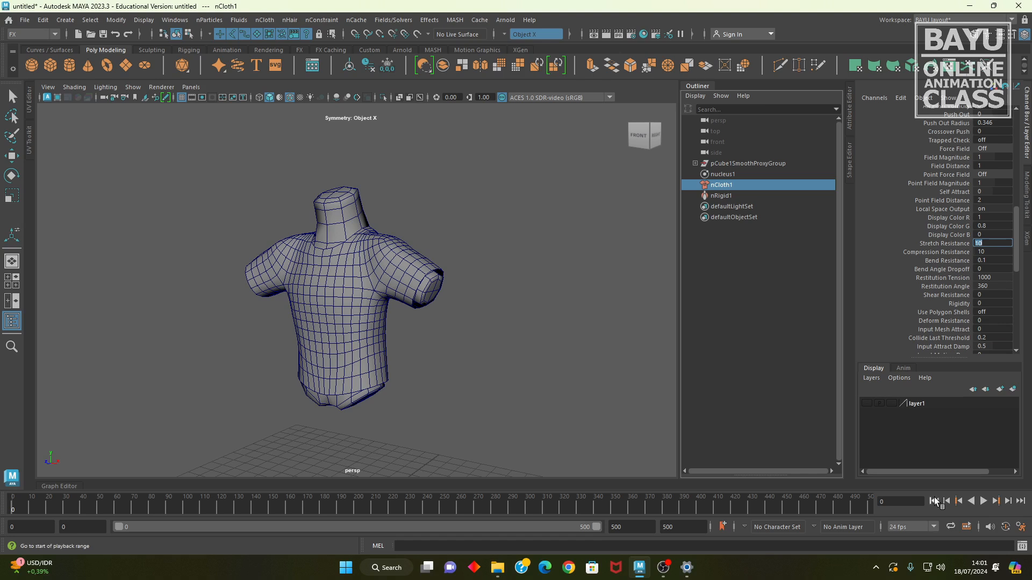
pyautogui.click(986, 501)
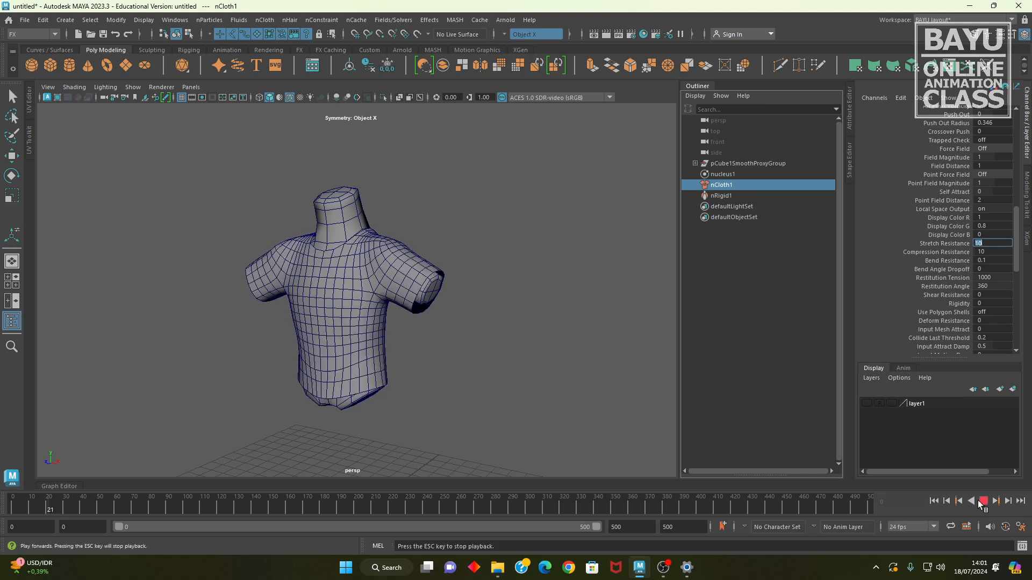
pyautogui.click(975, 499)
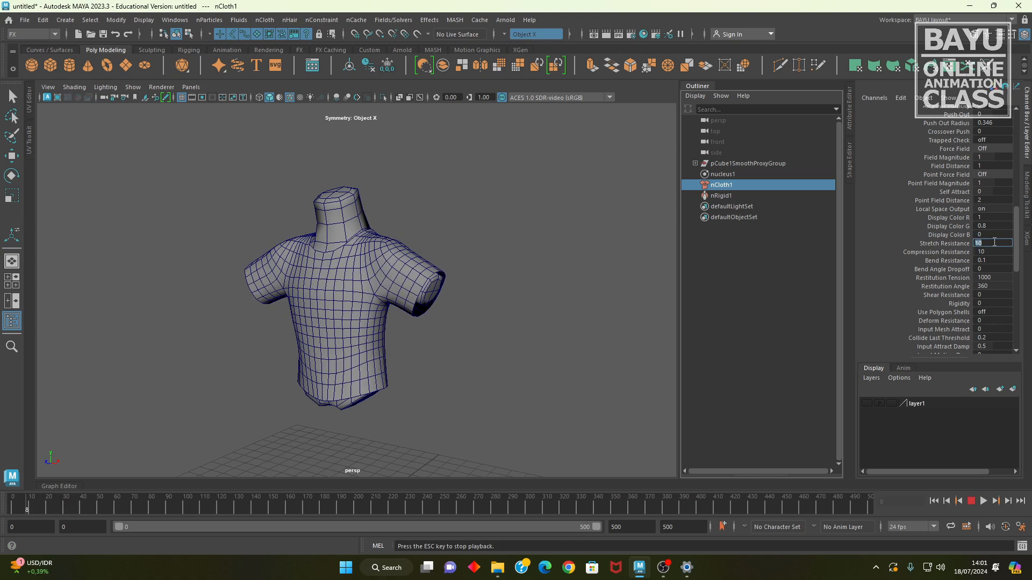
# Step: Set Stretch Resistance to 5, play the simulation from the first frame, and rewind it
pyautogui.write('5')
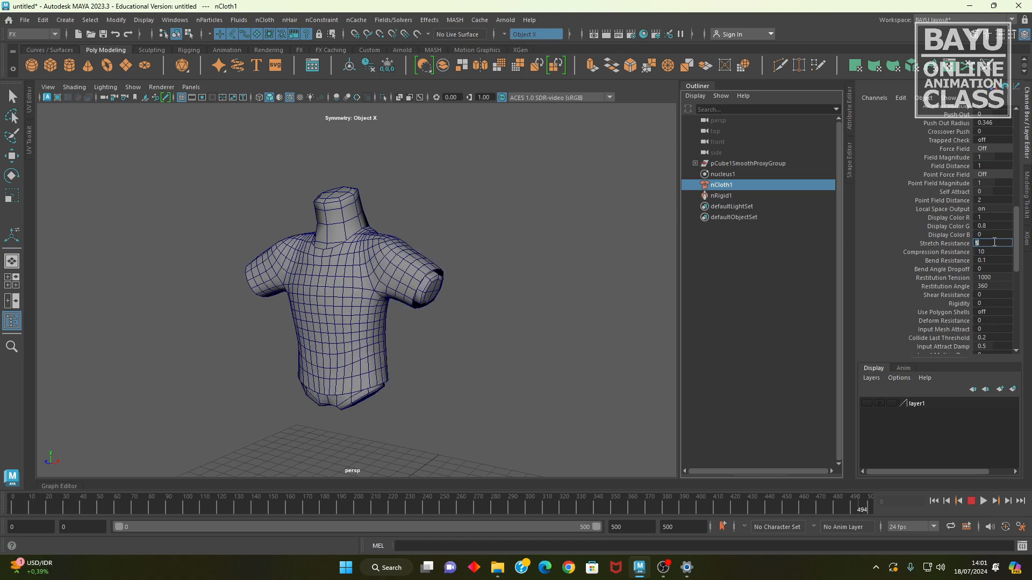
pyautogui.click(934, 500)
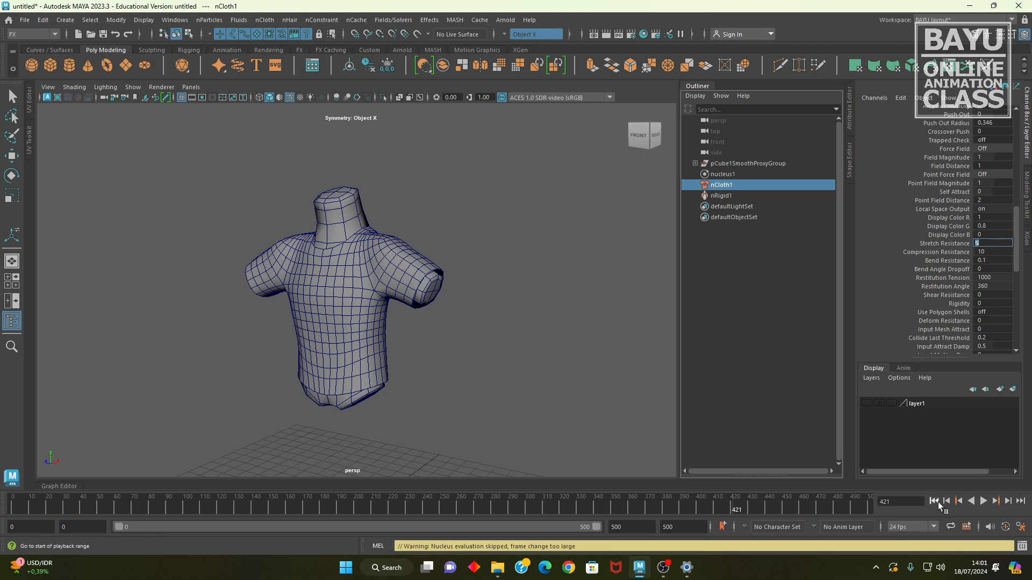
pyautogui.click(983, 501)
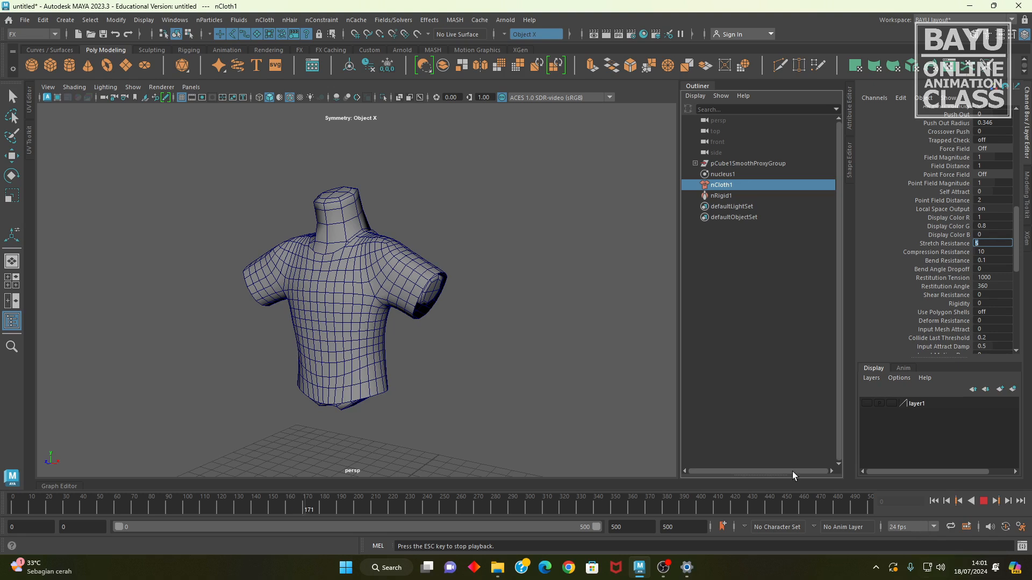
pyautogui.click(984, 501)
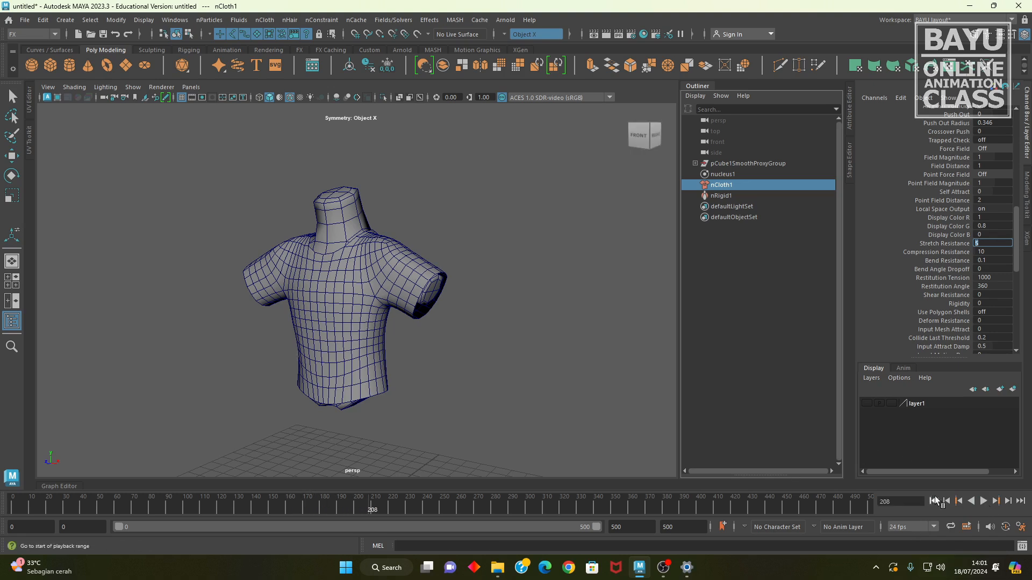
pyautogui.click(933, 501)
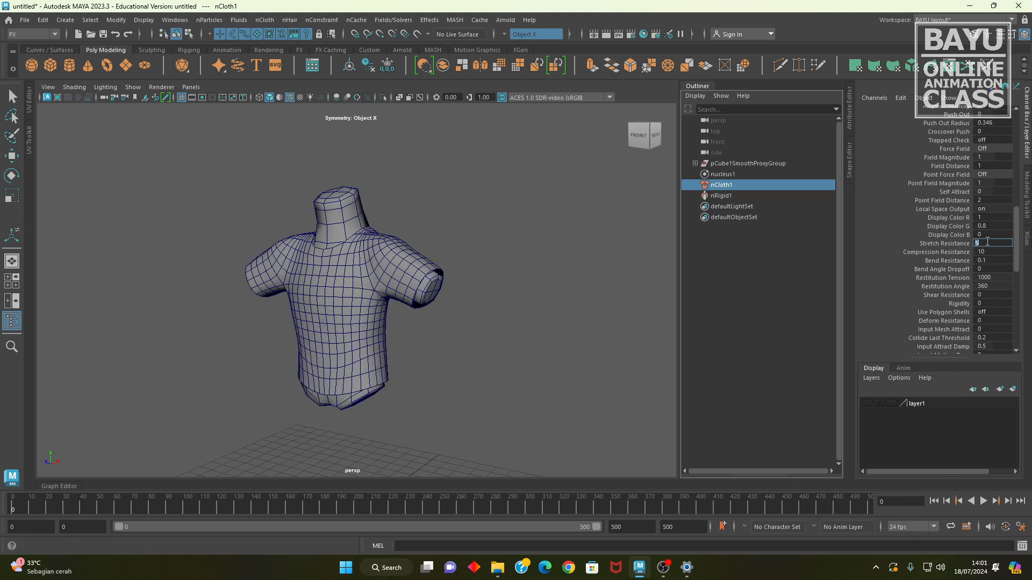
# Step: Test the simulation with Stretch Resistance at 2, then rewind and set Stretch Resistance to 0.5
pyautogui.write('2')
pyautogui.click(986, 506)
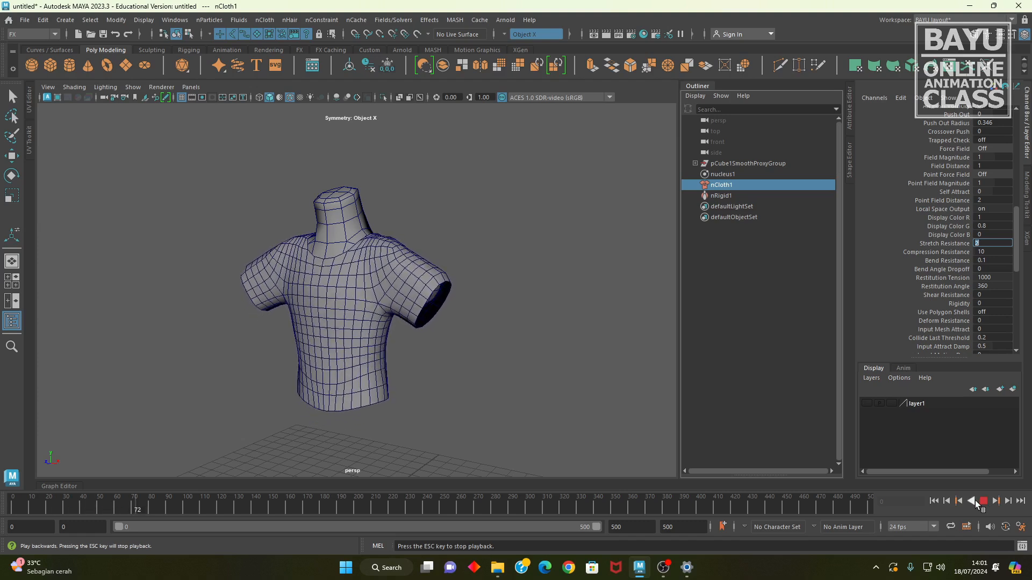
pyautogui.click(974, 501)
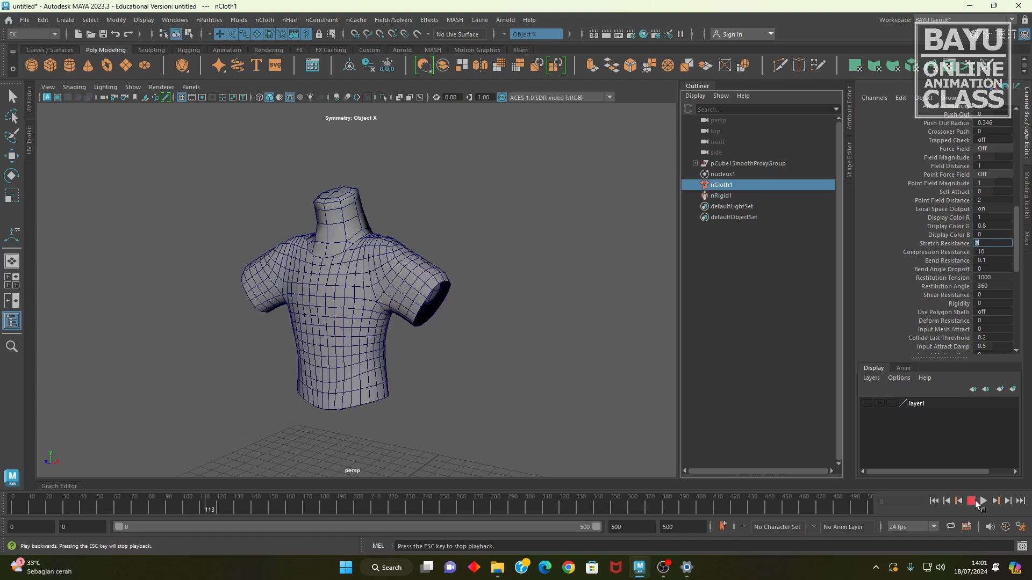
pyautogui.click(974, 501)
pyautogui.click(934, 501)
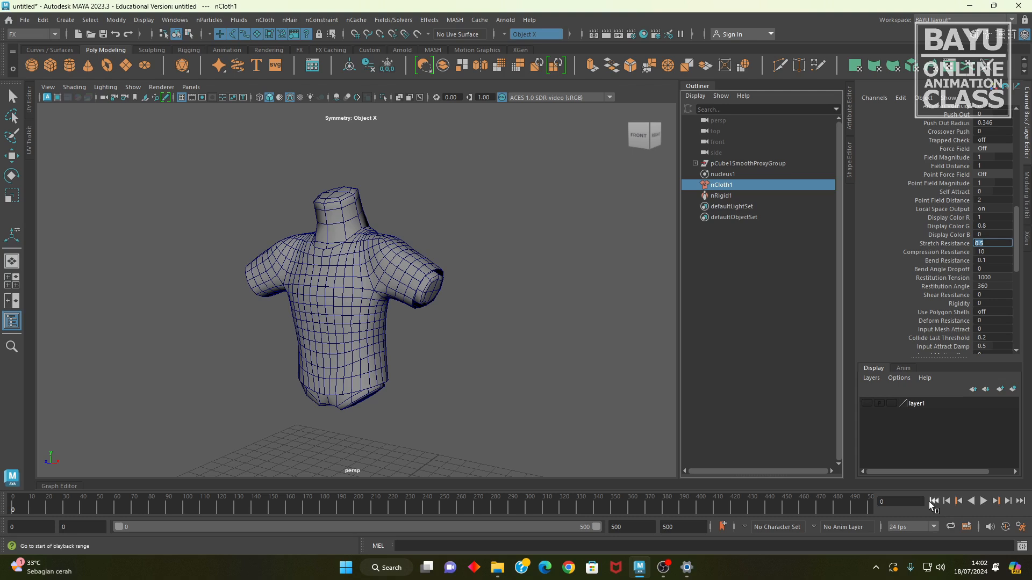
# Step: Play the cloth simulation to test the current Stretch Resistance of 0.5, then rewind to the first frame
pyautogui.click(983, 501)
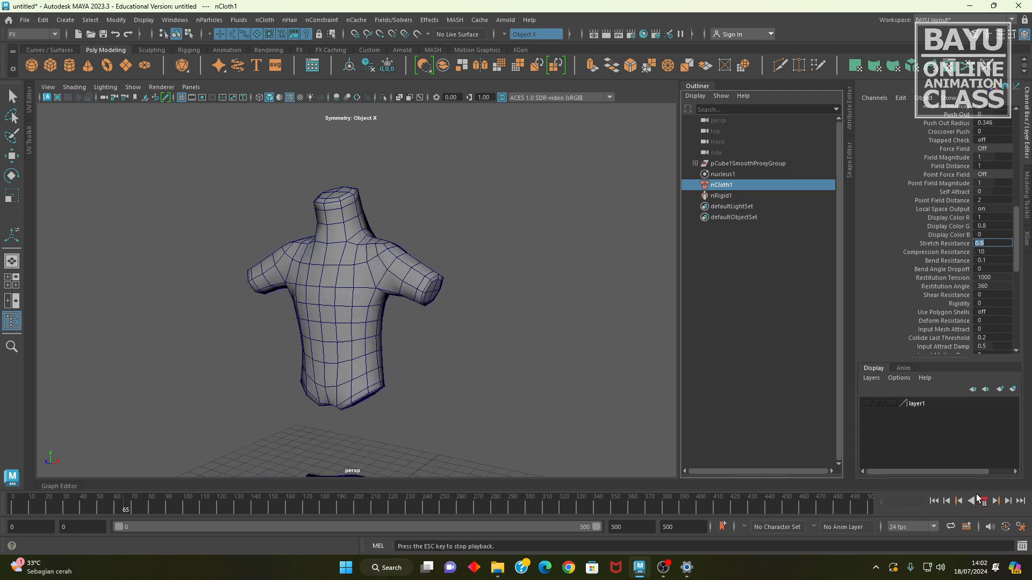
pyautogui.click(983, 501)
pyautogui.click(933, 501)
# Step: Set nCloth1's Stretch Resistance to 15, play the simulation from the first frame, then stop it and clear the selection
pyautogui.click(992, 235)
pyautogui.click(994, 244)
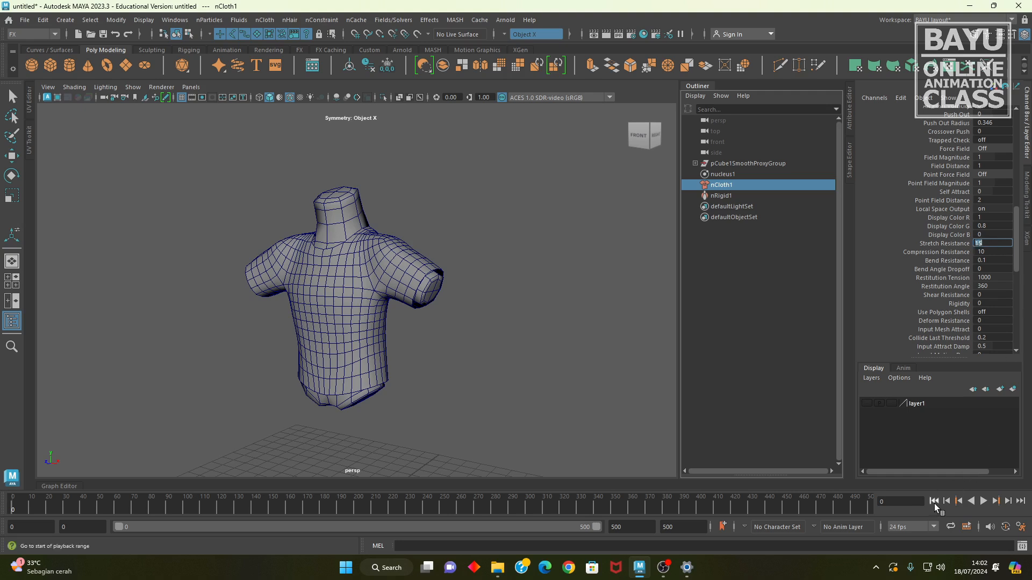
pyautogui.click(984, 502)
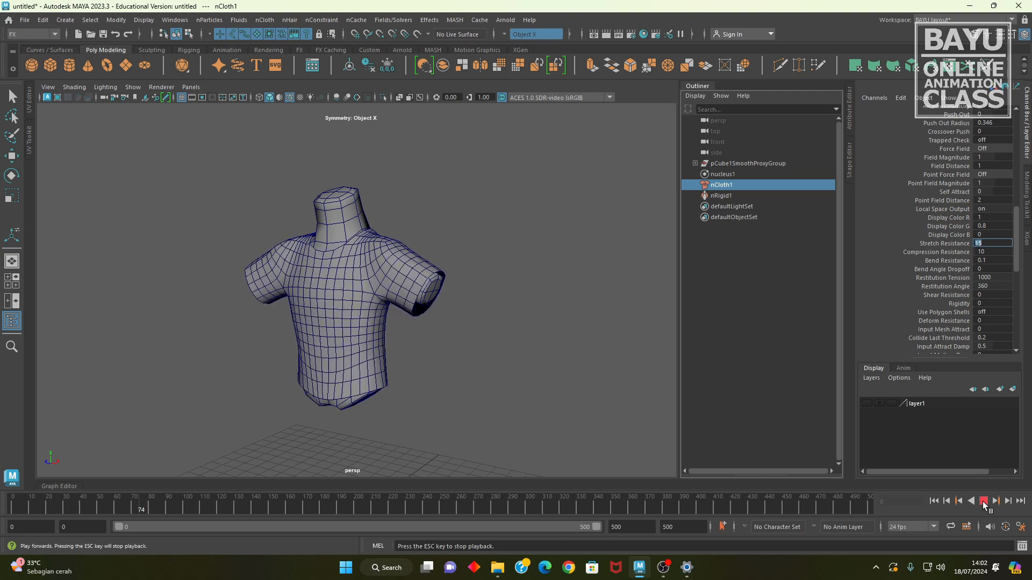
pyautogui.press('Escape')
pyautogui.click(497, 359)
# Step: Switch to the Animation menu set and add a nonlinear Twist deformer to the torso mesh
pyautogui.moveTo(409, 337)
pyautogui.keyDown('alt'); pyautogui.mouseDown()
pyautogui.moveTo(453, 334)
pyautogui.moveTo(232, 334)
pyautogui.moveTo(431, 346)
pyautogui.moveTo(424, 334)
pyautogui.mouseUp(); pyautogui.keyUp('alt')
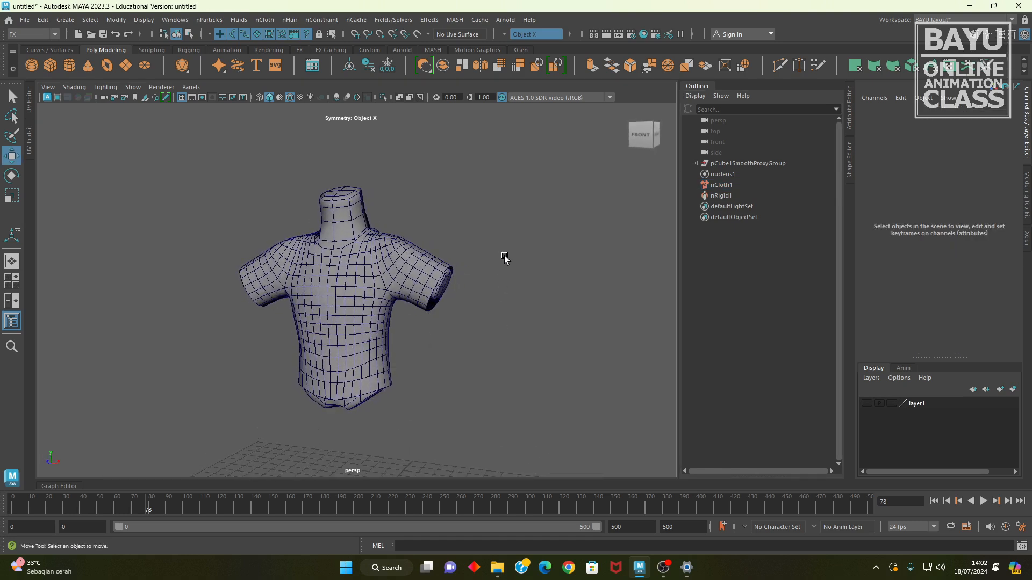
pyautogui.click(340, 216)
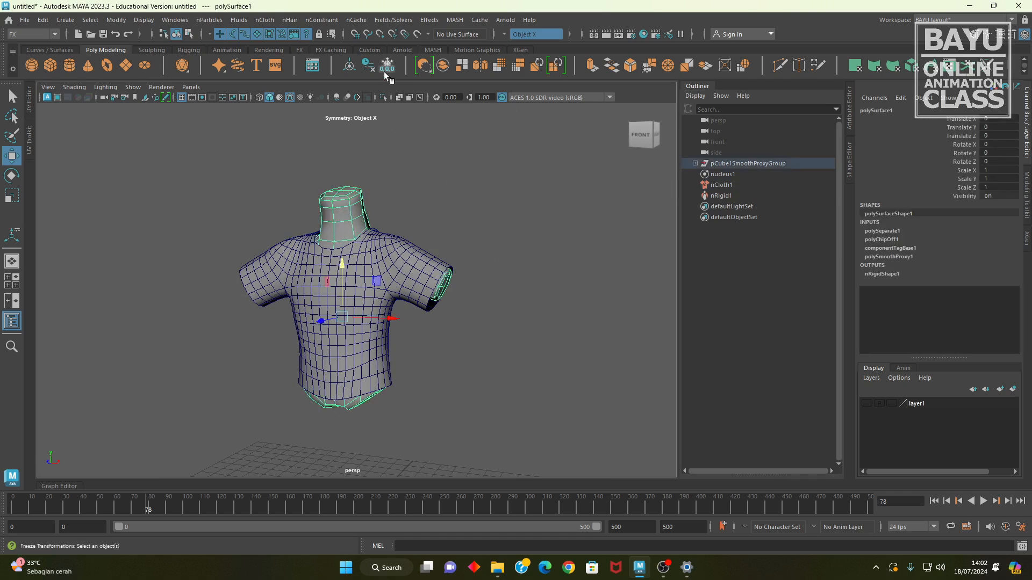
pyautogui.click(37, 31)
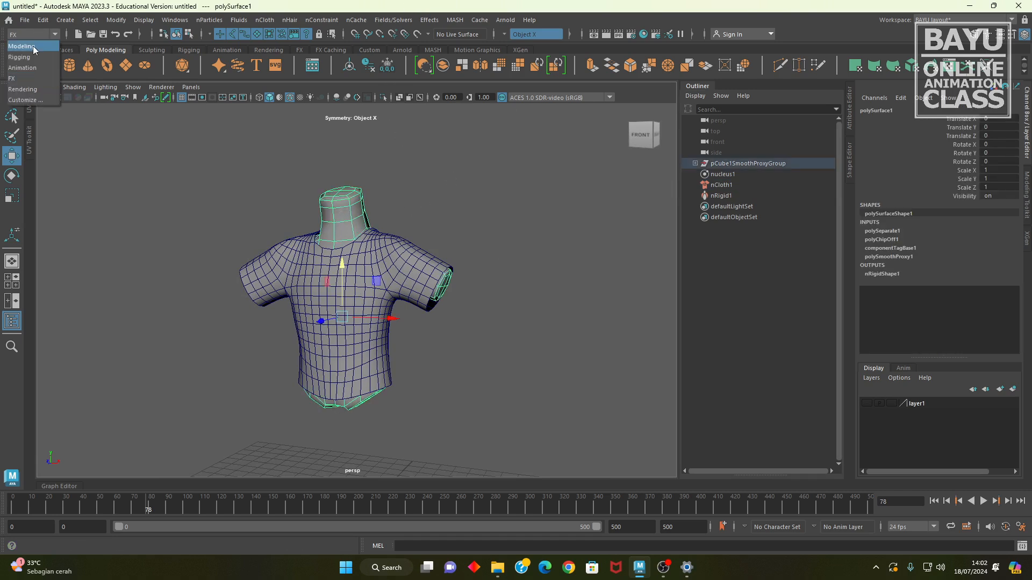
pyautogui.click(32, 68)
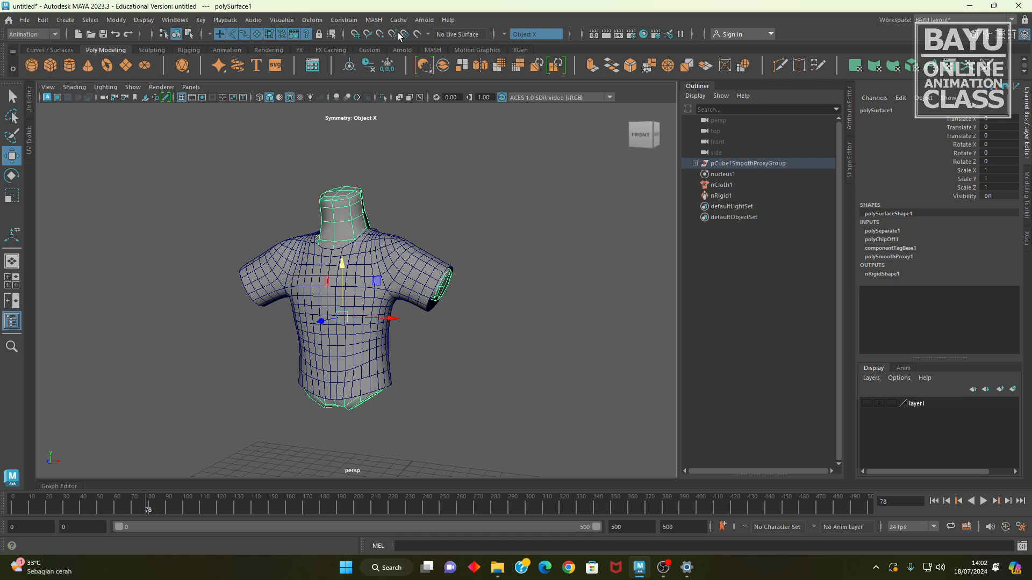
pyautogui.click(304, 23)
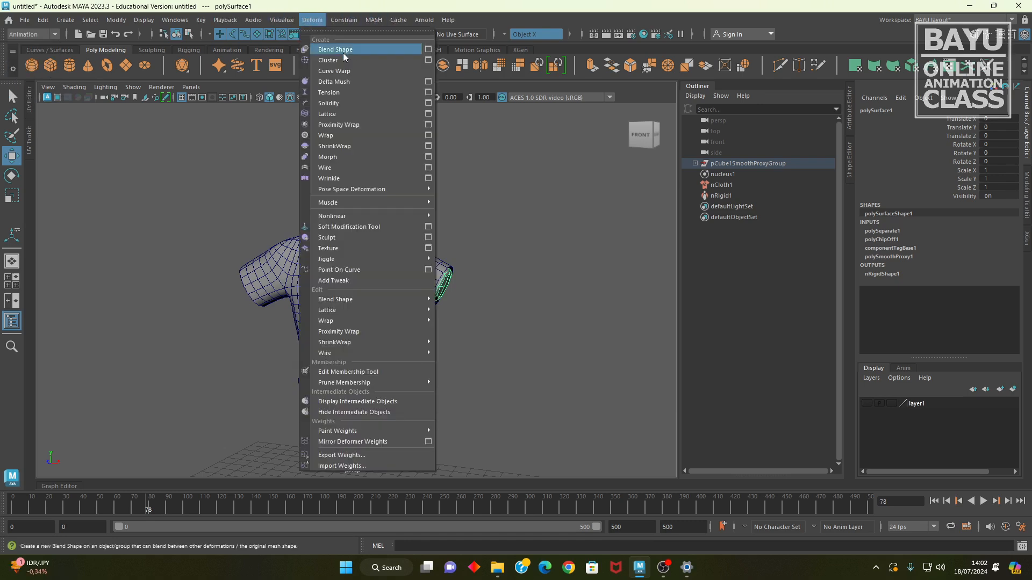
pyautogui.moveTo(400, 214)
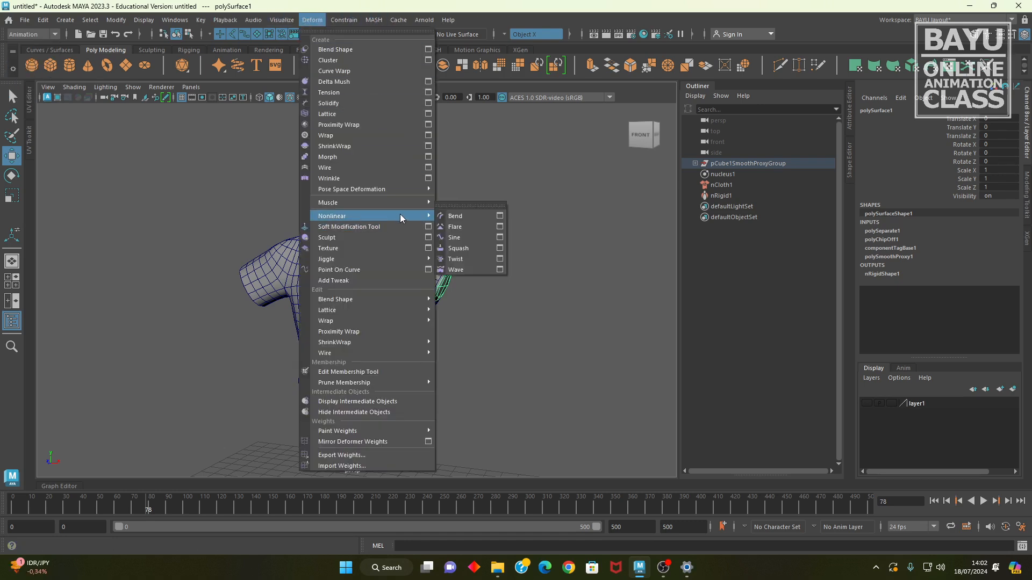
pyautogui.click(478, 257)
# Step: Flatten the twist handle to a Y scale of about 1.497 and lower it to about Translate Y 9.296
pyautogui.press('r')
pyautogui.moveTo(353, 265)
pyautogui.keyDown('alt'); pyautogui.mouseDown()
pyautogui.moveTo(342, 274)
pyautogui.moveTo(330, 247)
pyautogui.moveTo(345, 284)
pyautogui.mouseUp(); pyautogui.keyUp('alt')
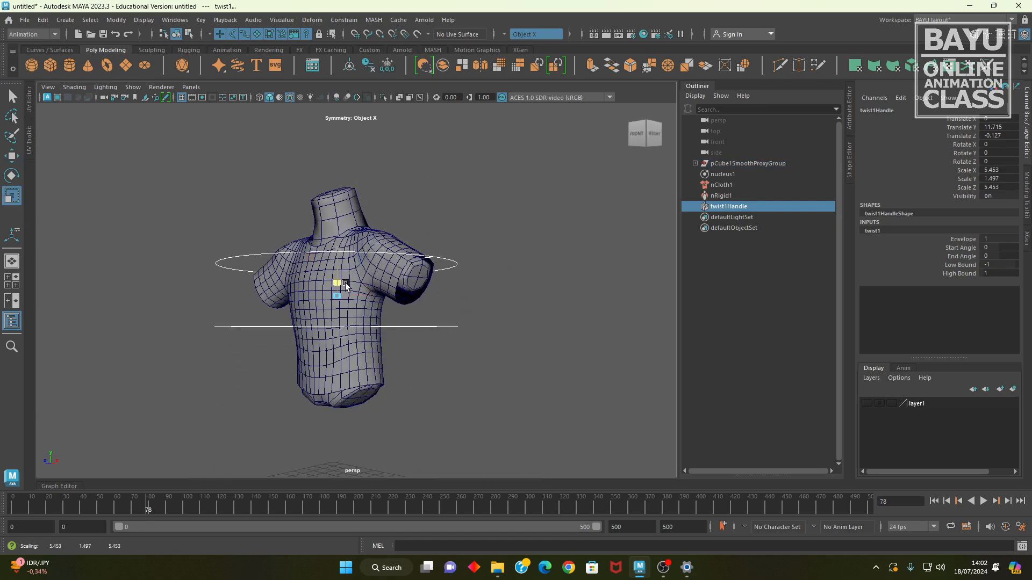
pyautogui.keyDown('alt'); pyautogui.moveTo(336, 333); pyautogui.dragTo(333, 335); pyautogui.keyUp('alt')
pyautogui.press('w')
pyautogui.moveTo(336, 256); pyautogui.dragTo(336, 304)
pyautogui.keyDown('alt'); pyautogui.moveTo(372, 356); pyautogui.dragTo(503, 400); pyautogui.keyUp('alt')
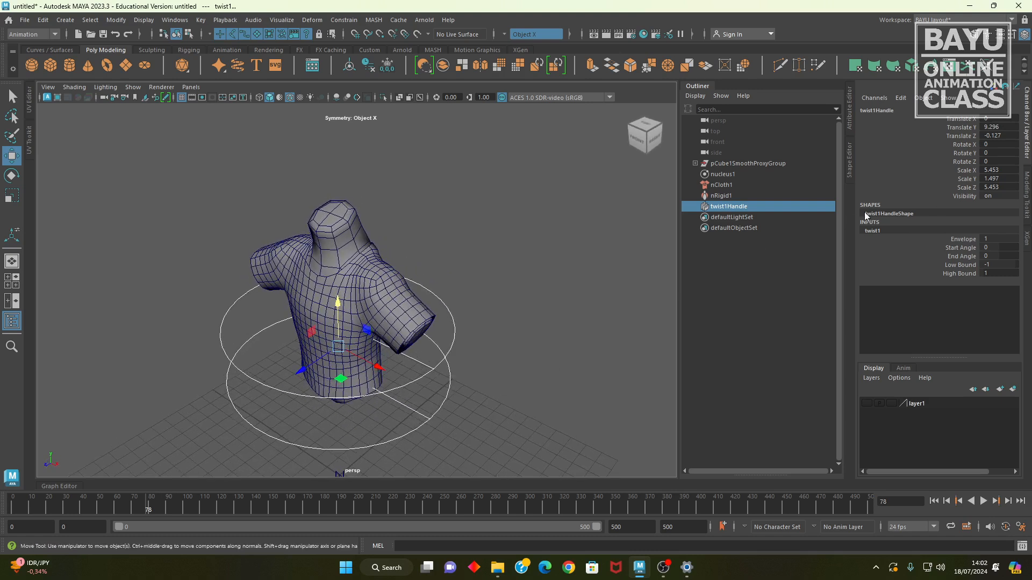
# Step: Scale the twist handle down uniformly to about 4.535 in X and Z and 1.245 in Y
pyautogui.press('r')
pyautogui.moveTo(337, 347); pyautogui.dragTo(310, 349)
pyautogui.keyDown('alt'); pyautogui.moveTo(395, 372); pyautogui.dragTo(415, 362); pyautogui.keyUp('alt')
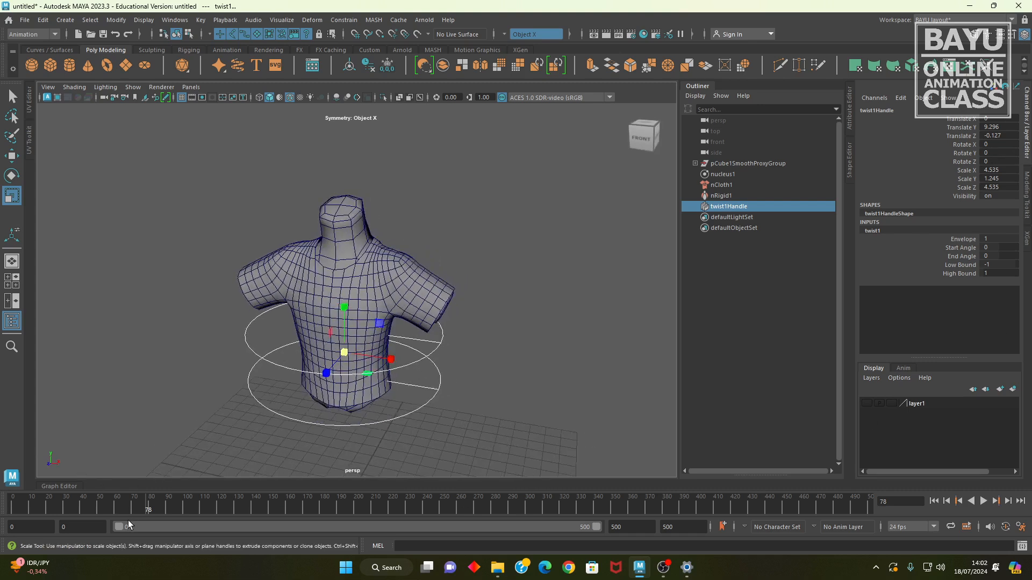
# Step: Key the twist's End Angle at 0 on frame 50
pyautogui.hotkey('alt', 'v')
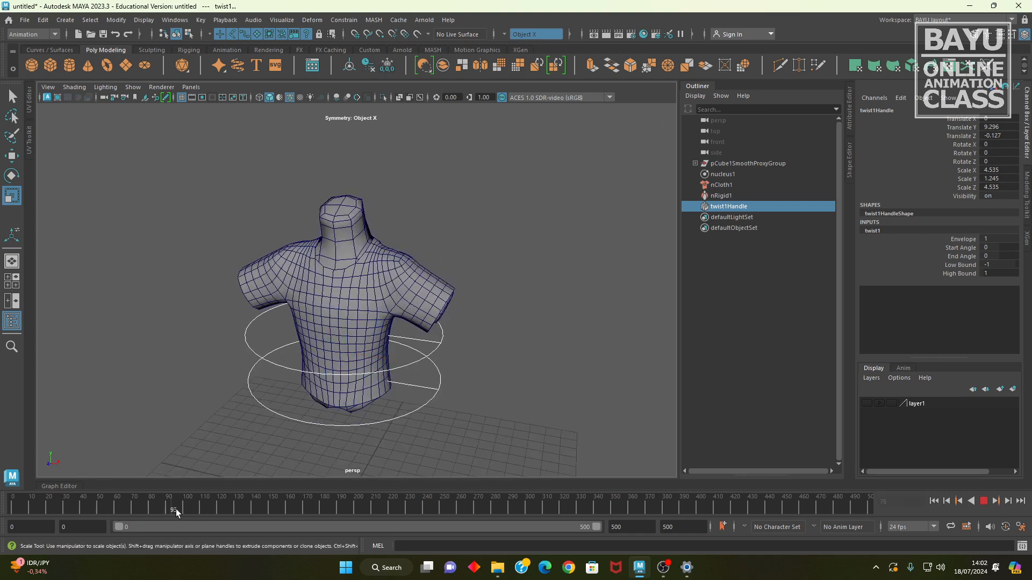
pyautogui.click(99, 515)
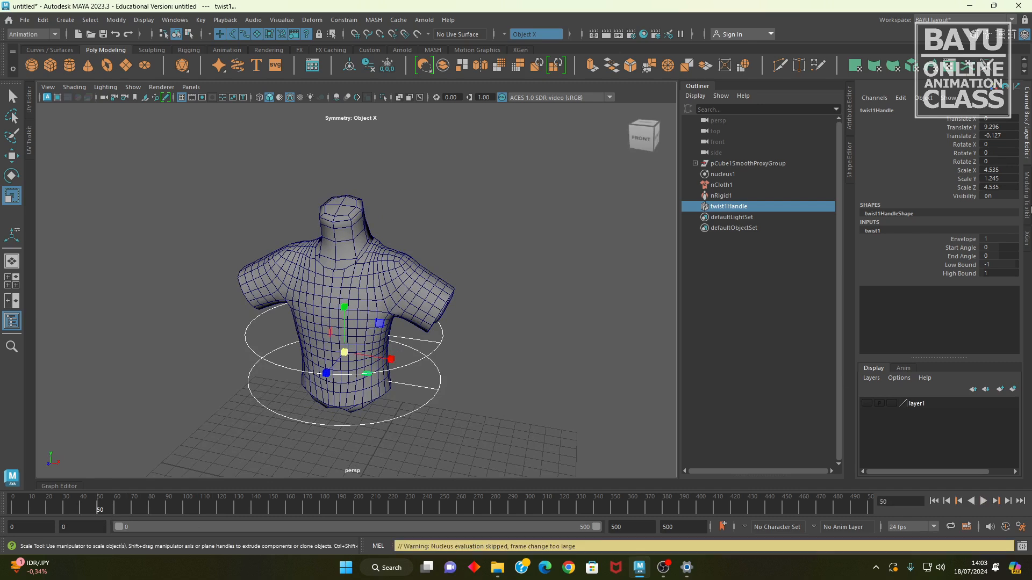
pyautogui.click(957, 256)
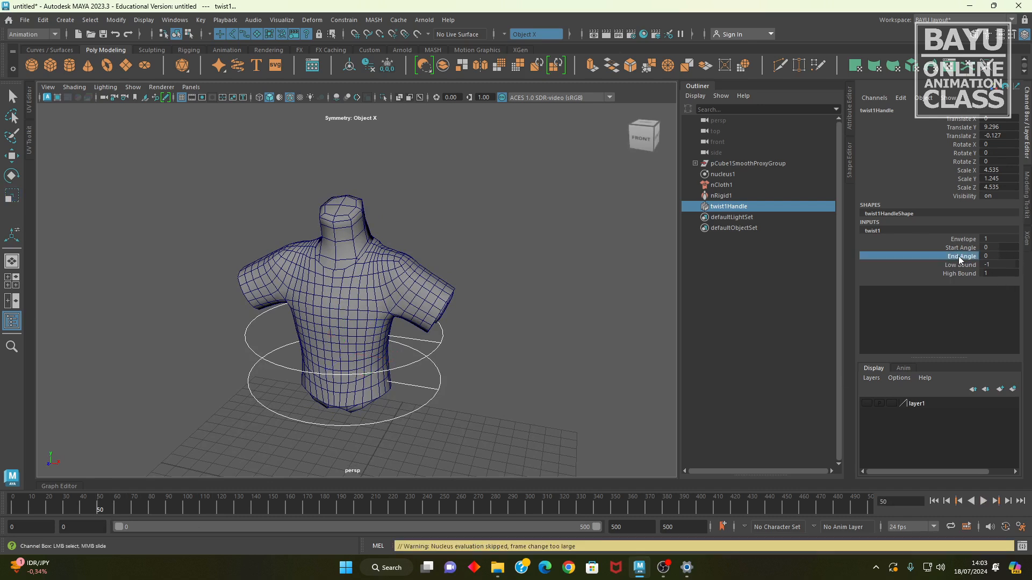
pyautogui.rightClick(959, 256)
pyautogui.click(928, 278)
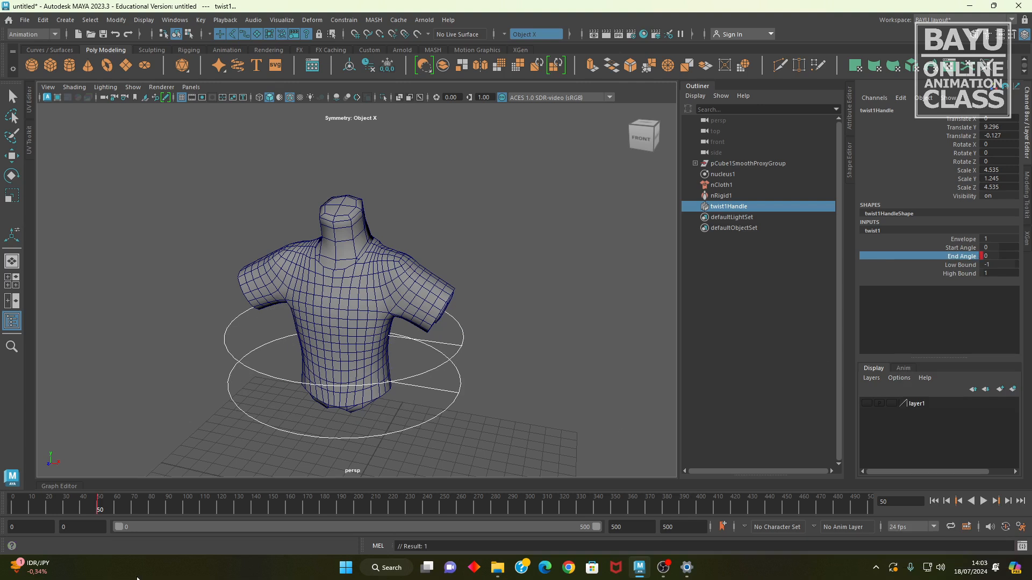
# Step: Set the twist's End Angle to 45 on frame 70 and key it
pyautogui.hotkey('alt', 'v')
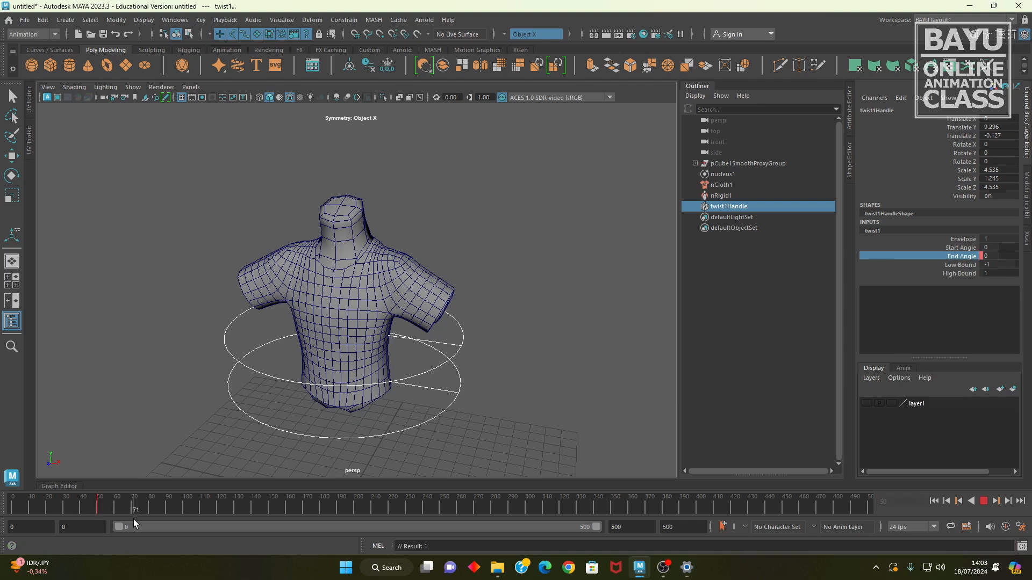
pyautogui.hotkey('alt', 'v')
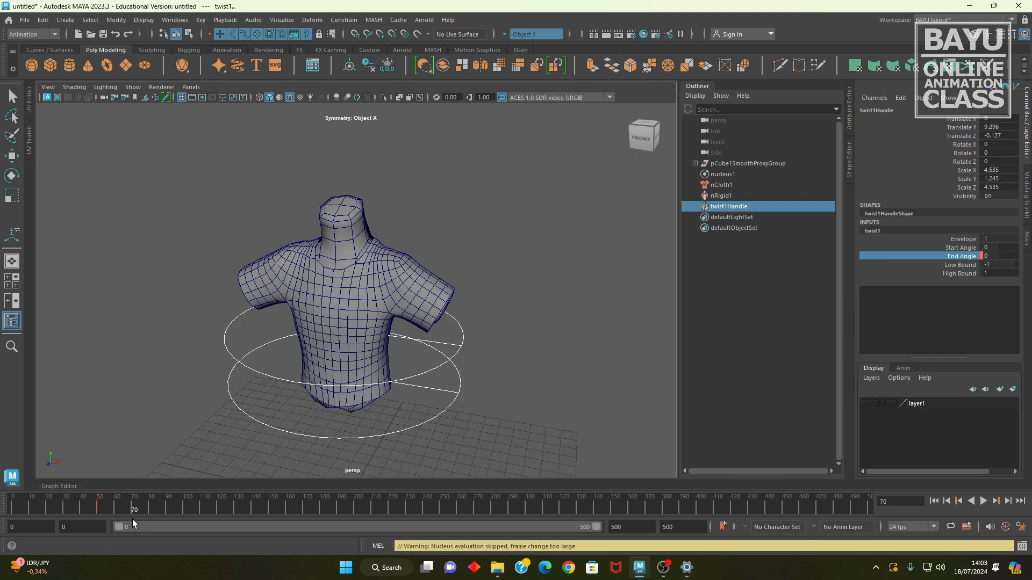
pyautogui.doubleClick(993, 255)
pyautogui.write('45')
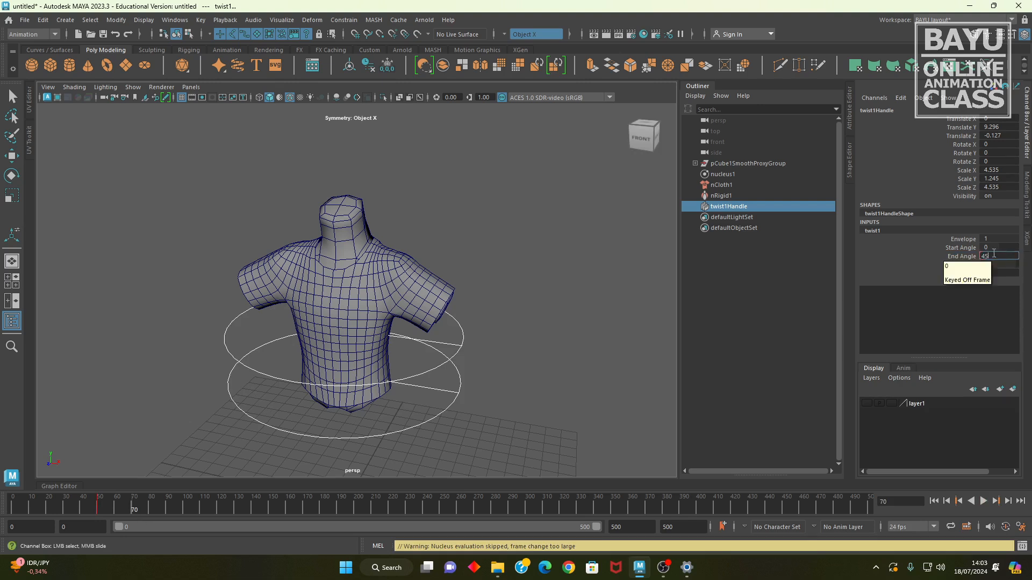
pyautogui.press('Return')
pyautogui.click(946, 256)
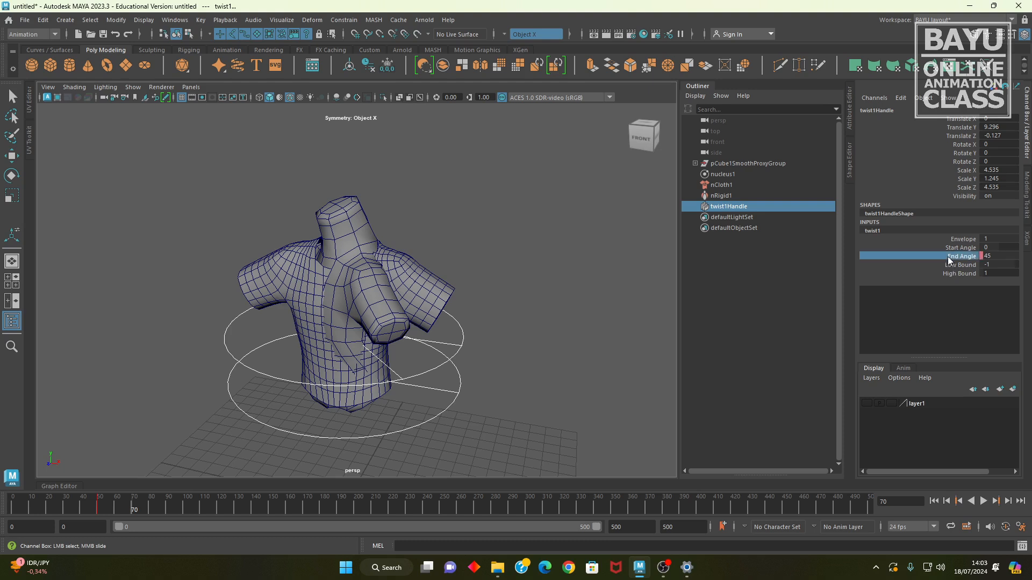
pyautogui.rightClick(945, 257)
pyautogui.click(934, 280)
# Step: Set the twist's End Angle to -45 on frame 100 and key it
pyautogui.click(186, 509)
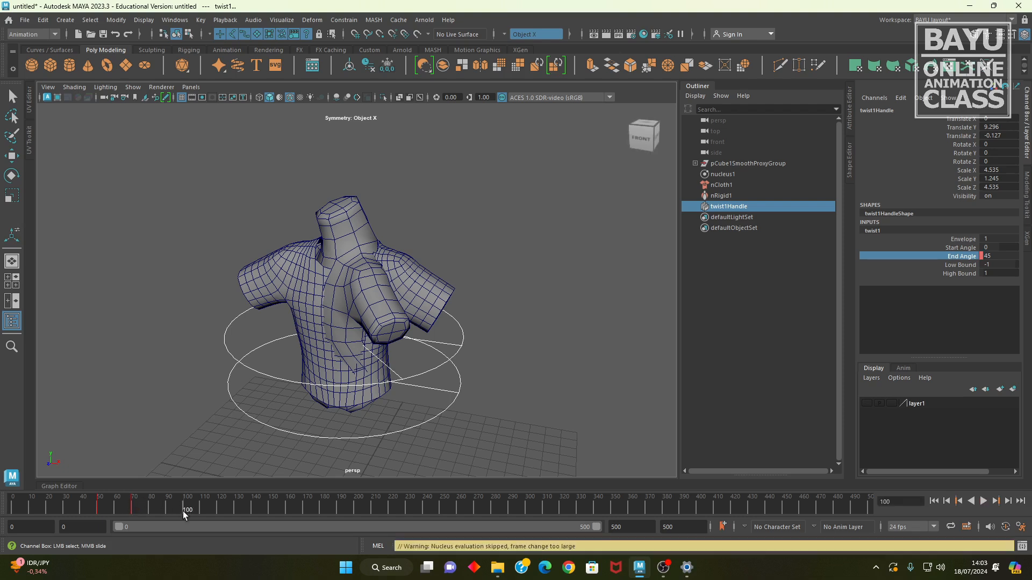
pyautogui.click(1001, 257)
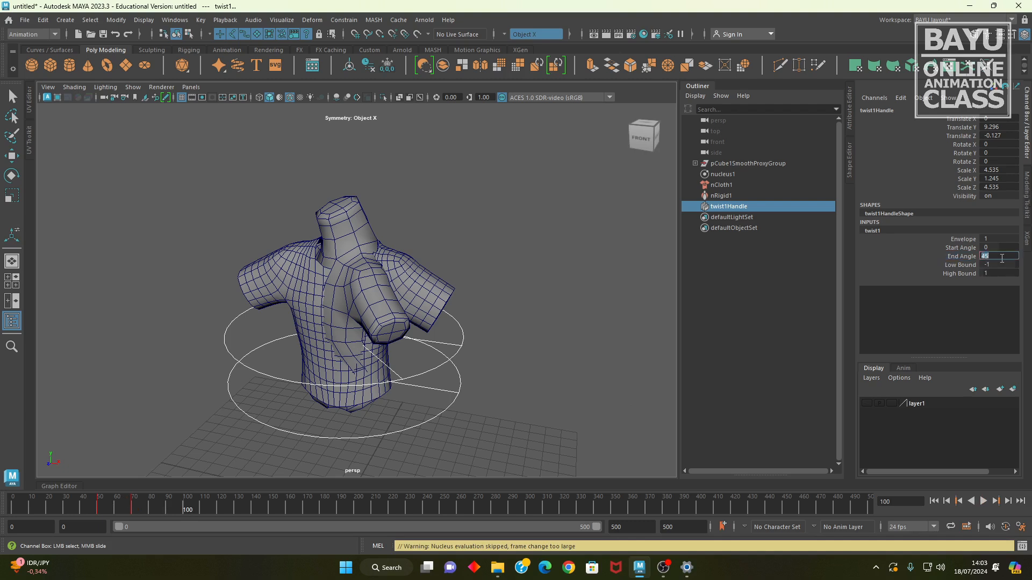
pyautogui.write('-45')
pyautogui.press('Return')
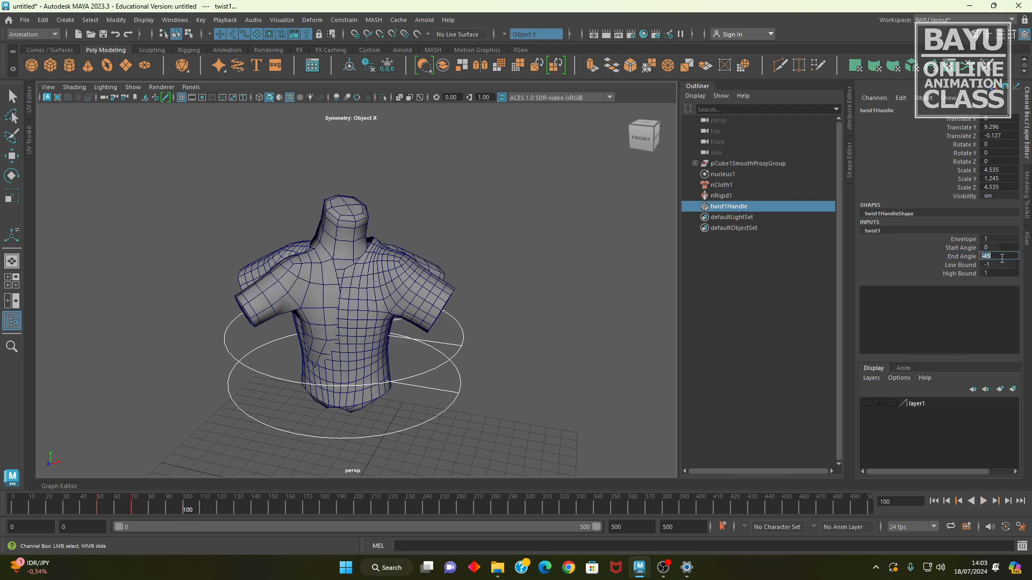
pyautogui.rightClick(949, 259)
pyautogui.click(934, 277)
# Step: Set the twist's End Angle back to 0 on frame 120 and key it
pyautogui.hotkey('alt', 'v')
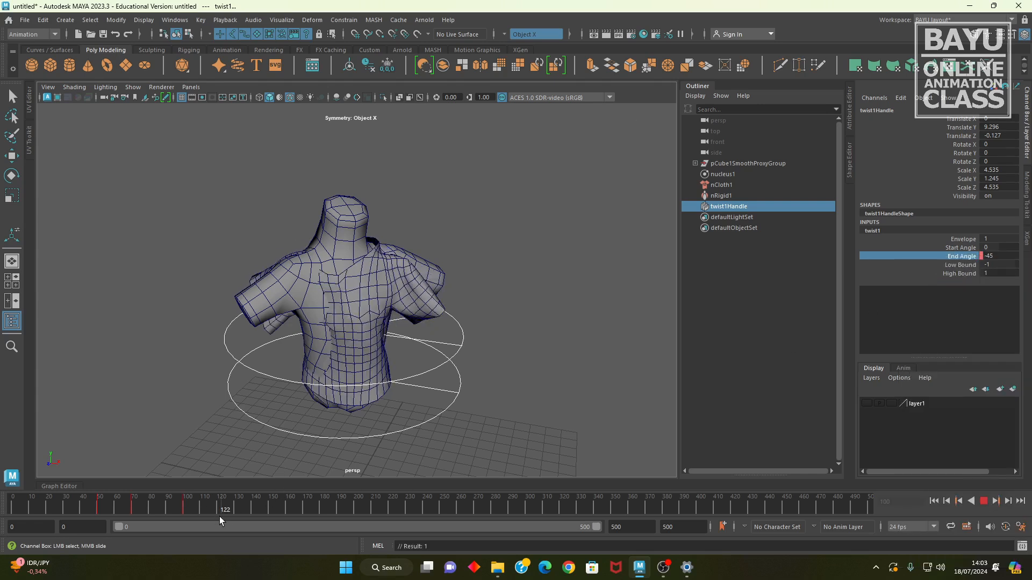
pyautogui.click(217, 517)
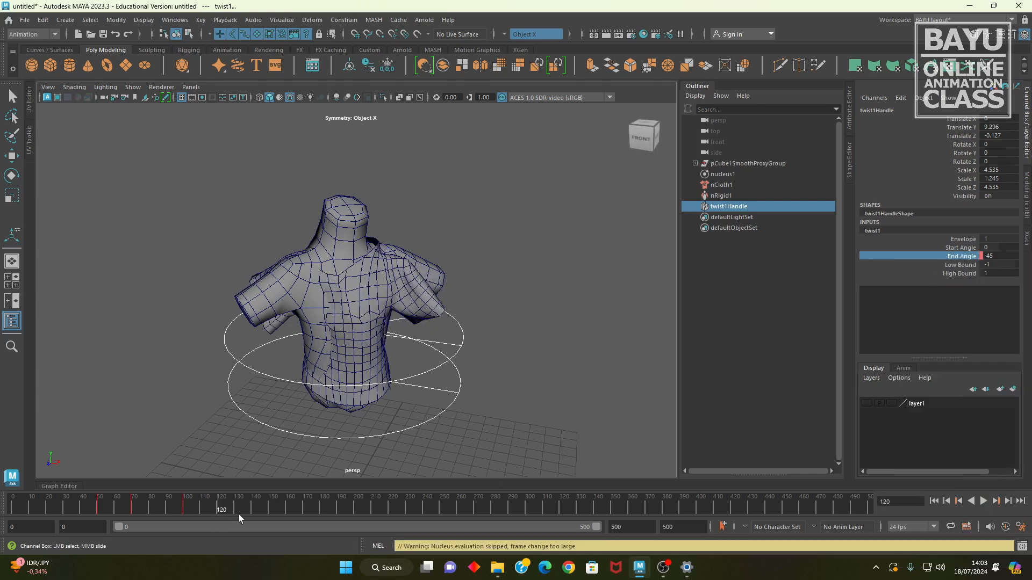
pyautogui.doubleClick(1010, 255)
pyautogui.write('0')
pyautogui.press('Return')
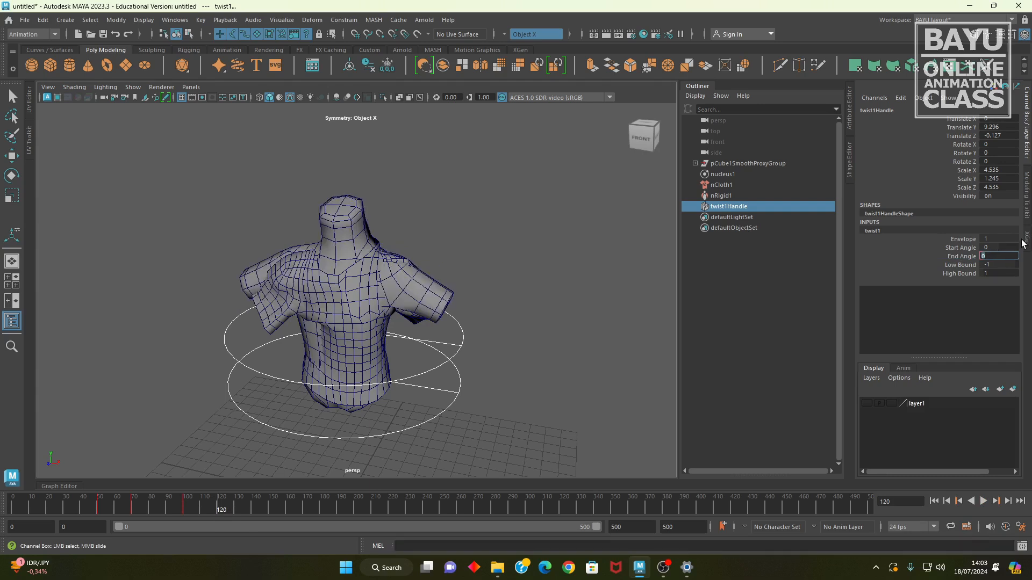
pyautogui.click(928, 257)
pyautogui.rightClick(929, 257)
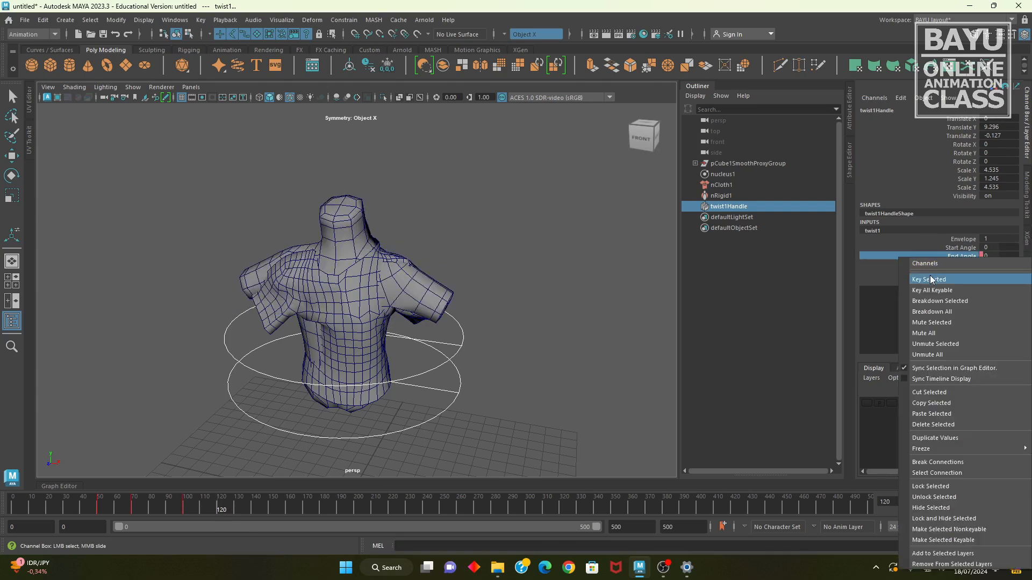
pyautogui.click(929, 278)
# Step: Play the simulation from the first frame to check how the shirt follows the twisting torso, then stop playback
pyautogui.keyDown('alt'); pyautogui.moveTo(453, 375); pyautogui.dragTo(403, 376); pyautogui.keyUp('alt')
pyautogui.keyDown('alt'); pyautogui.moveTo(403, 375); pyautogui.dragTo(516, 380, button='right'); pyautogui.keyUp('alt')
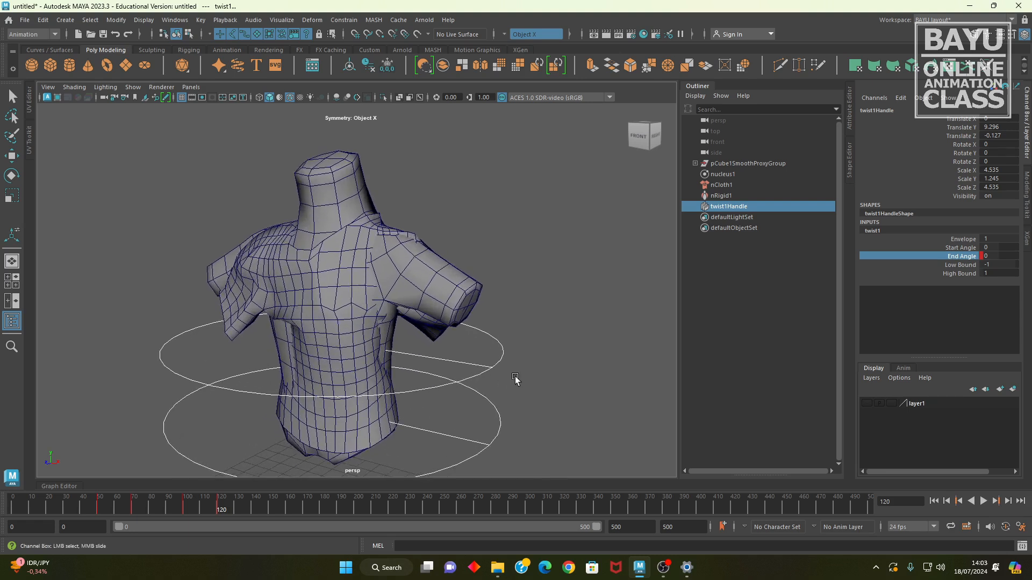
pyautogui.keyDown('alt'); pyautogui.moveTo(516, 380); pyautogui.dragTo(525, 375, button='middle'); pyautogui.keyUp('alt')
pyautogui.click(934, 502)
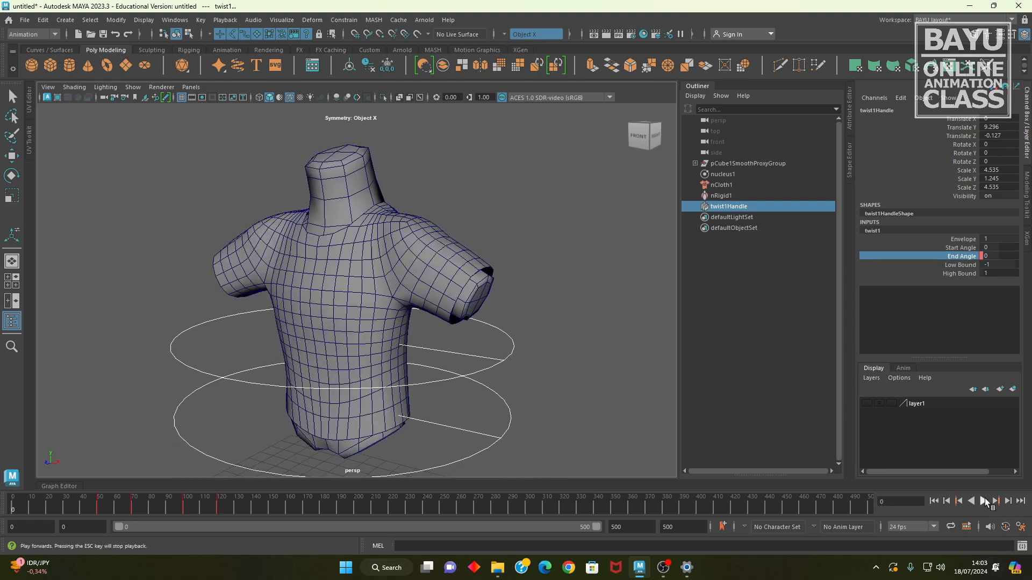
pyautogui.click(983, 502)
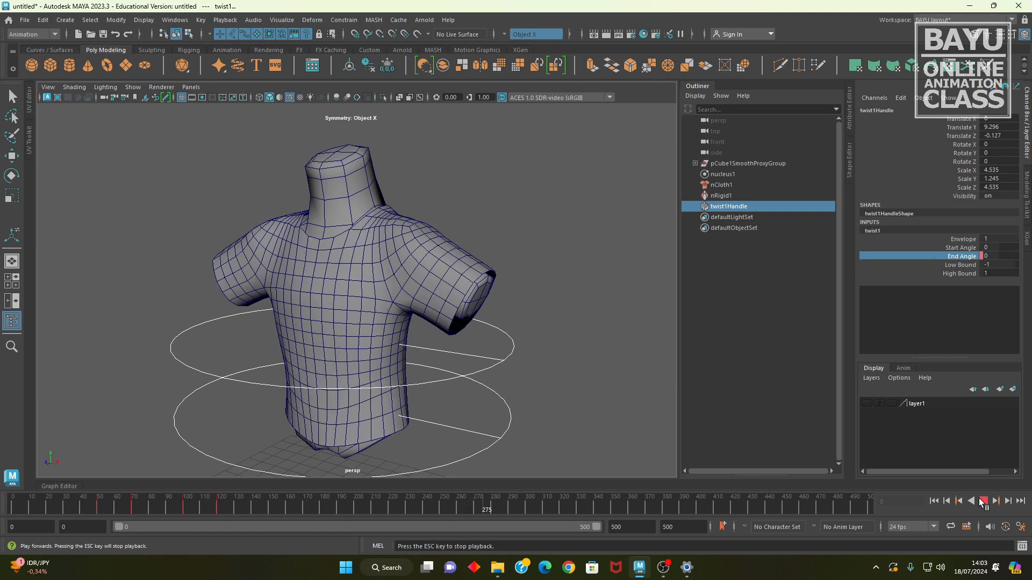
pyautogui.click(983, 501)
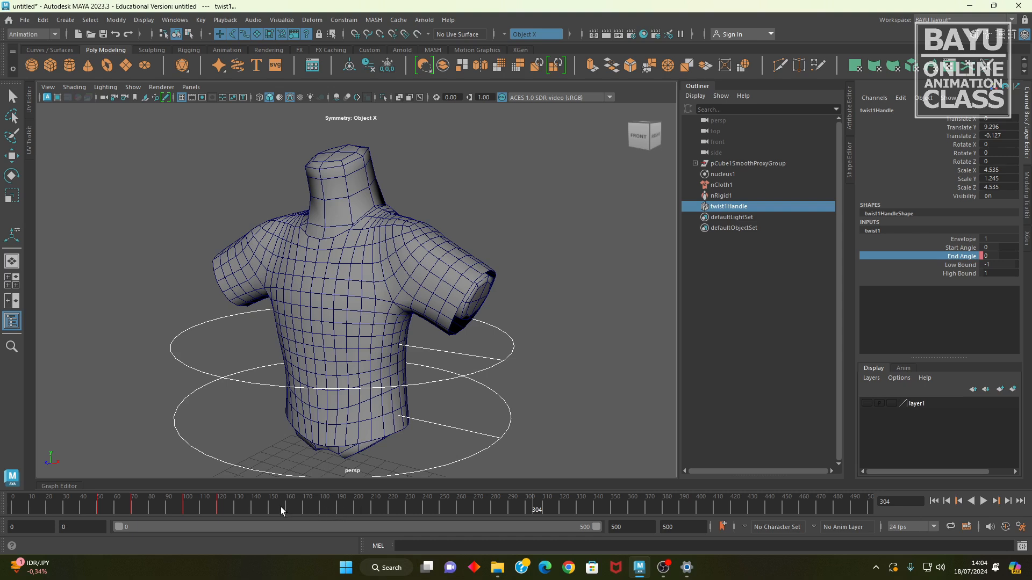
# Step: At frame 150, add a nonlinear Bend deformer to the torso mesh and display the scene in wireframe
pyautogui.moveTo(275, 507); pyautogui.dragTo(266, 512)
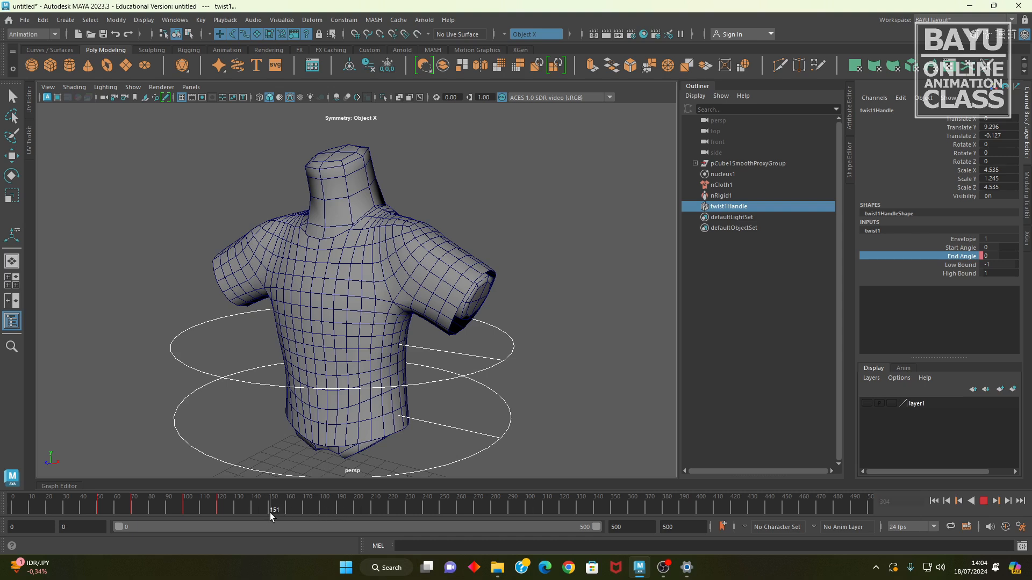
pyautogui.press('r')
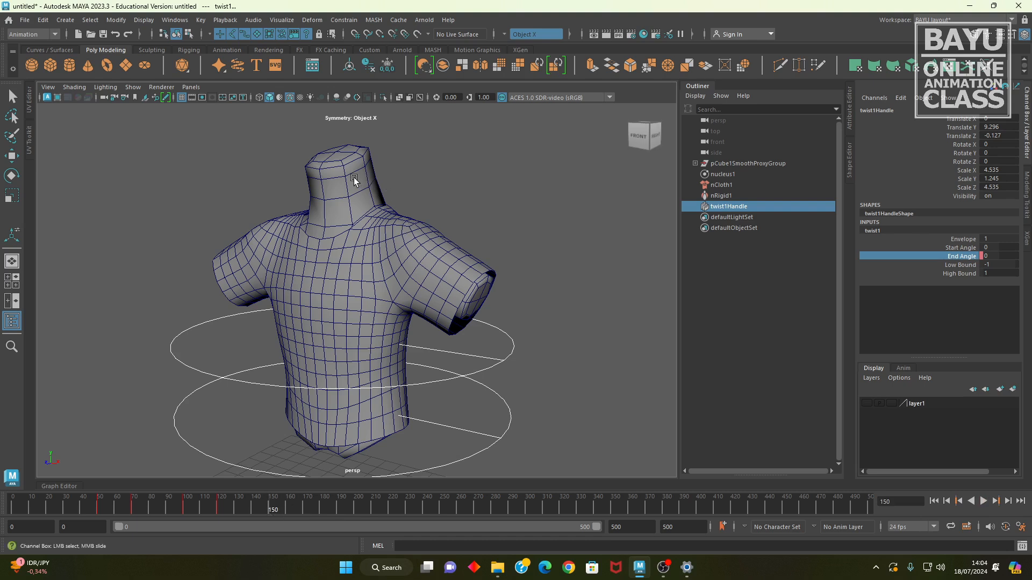
pyautogui.click(369, 146)
pyautogui.click(312, 20)
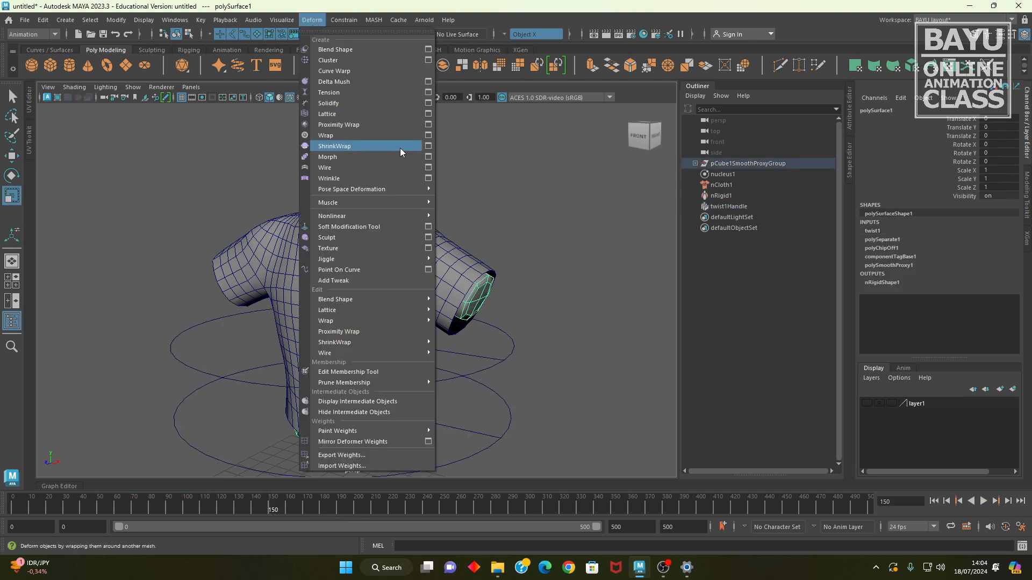
pyautogui.click(460, 214)
pyautogui.keyDown('alt'); pyautogui.moveTo(552, 361); pyautogui.dragTo(379, 326); pyautogui.keyUp('alt')
pyautogui.press('4')
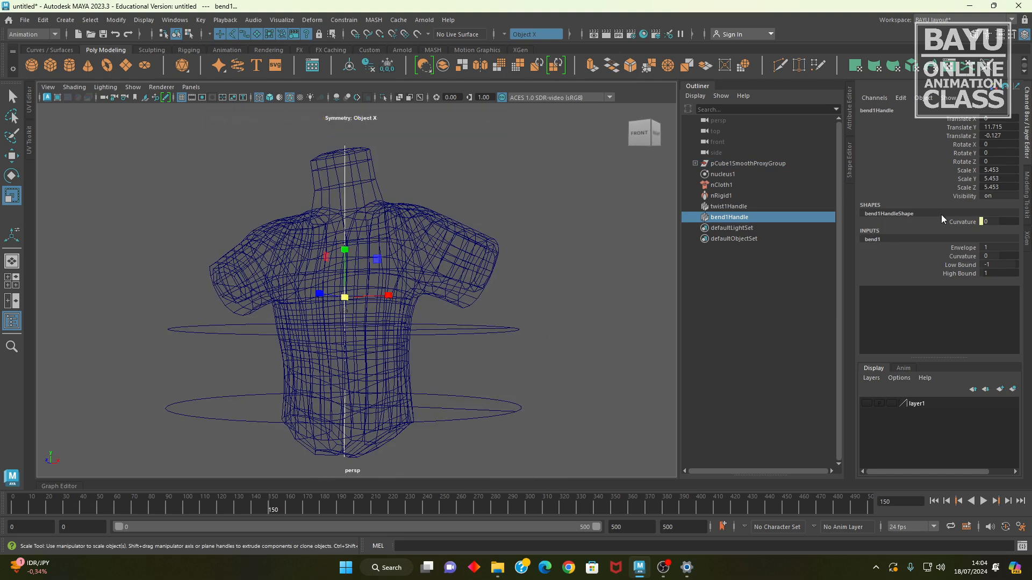
# Step: Set the bend deformer's Low Bound to 0
pyautogui.doubleClick(997, 265)
pyautogui.write('0')
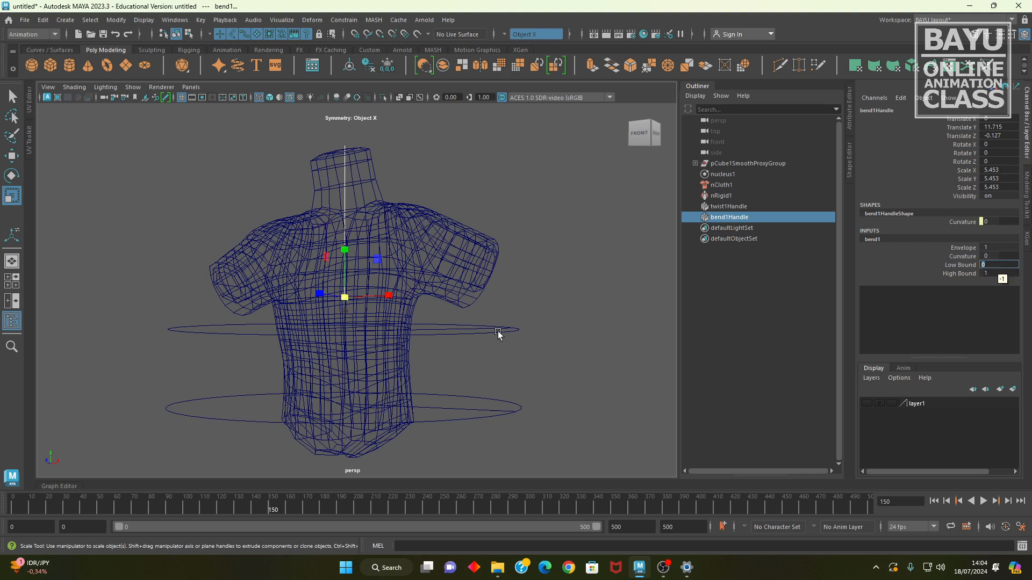
pyautogui.press('Return')
# Step: Lower the bend handle towards the waist to Translate Y 8.791 and reduce its Scale Y to 3.935
pyautogui.press('w')
pyautogui.moveTo(344, 247); pyautogui.dragTo(290, 343)
pyautogui.keyDown('alt'); pyautogui.moveTo(400, 367); pyautogui.dragTo(426, 382); pyautogui.keyUp('alt')
pyautogui.press('r')
pyautogui.moveTo(338, 334); pyautogui.dragTo(339, 358)
pyautogui.keyDown('alt'); pyautogui.moveTo(486, 411); pyautogui.dragTo(446, 420); pyautogui.keyUp('alt')
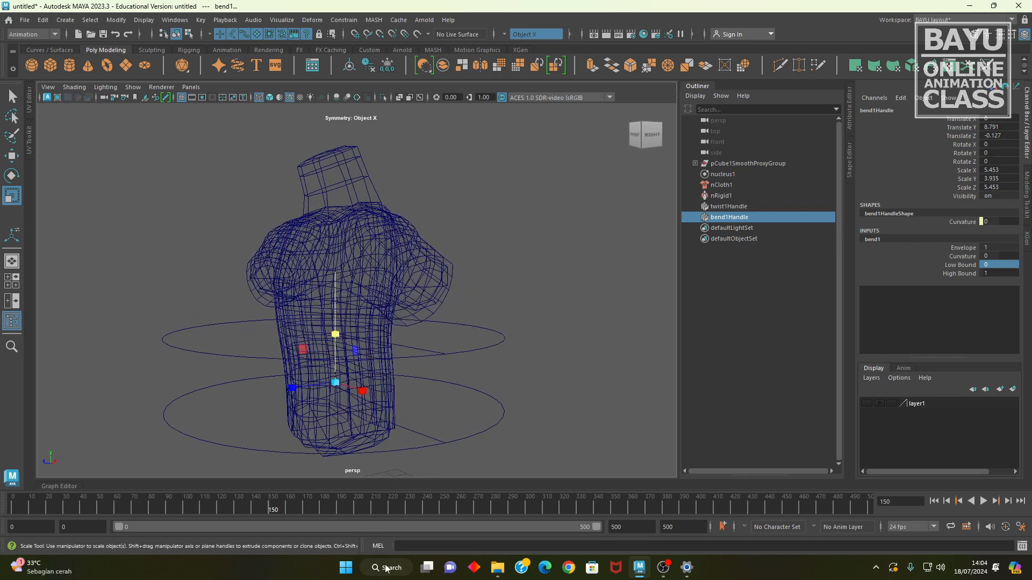
# Step: Key the bend's Curvature at 0 on frame 150
pyautogui.click(951, 257)
pyautogui.rightClick(951, 257)
pyautogui.click(941, 277)
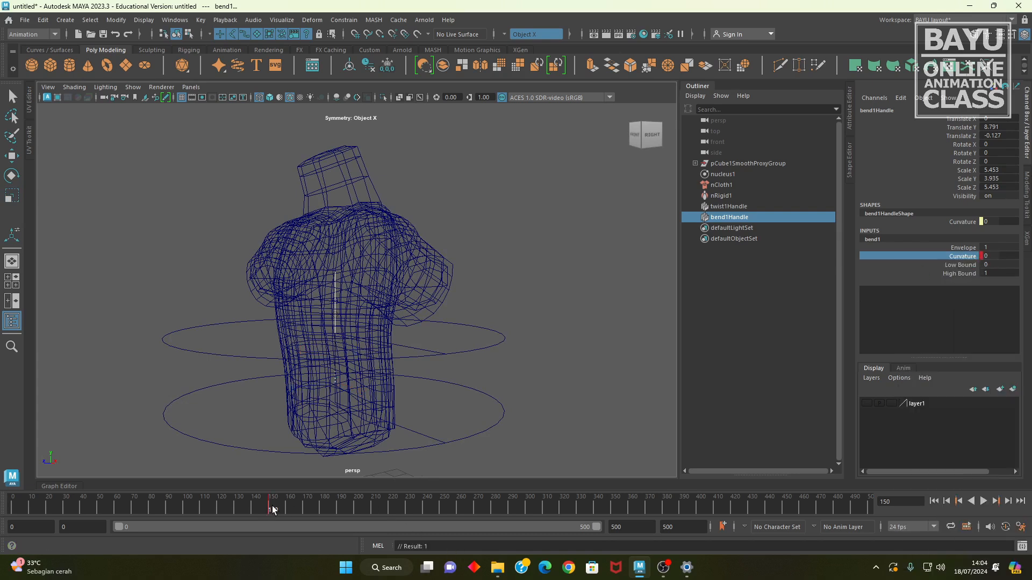
pyautogui.hotkey('alt', 'v')
# Step: Set the bend's Curvature to 20 on frame 170 and key it
pyautogui.click(303, 511)
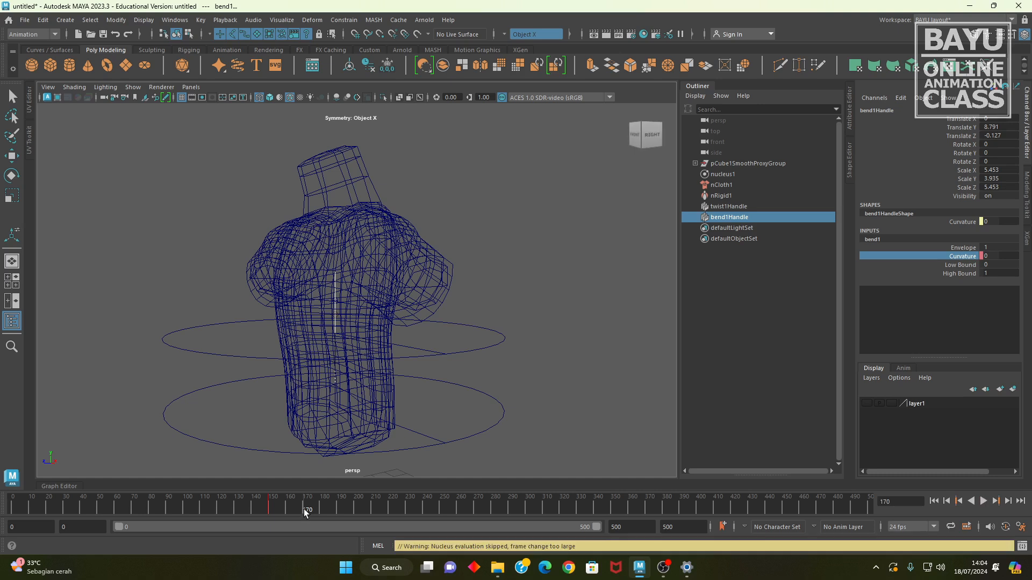
pyautogui.click(996, 256)
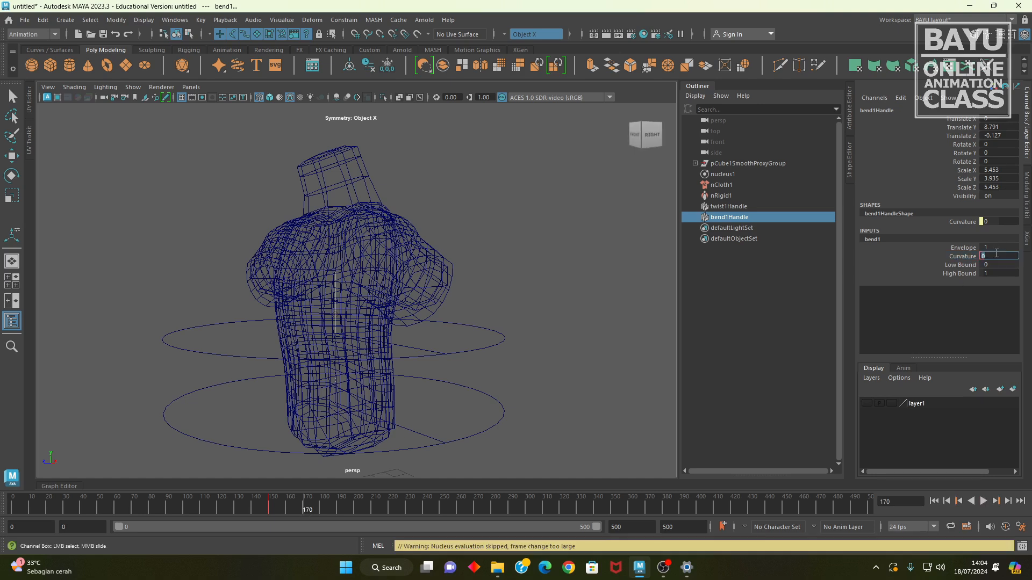
pyautogui.write('20')
pyautogui.press('Return')
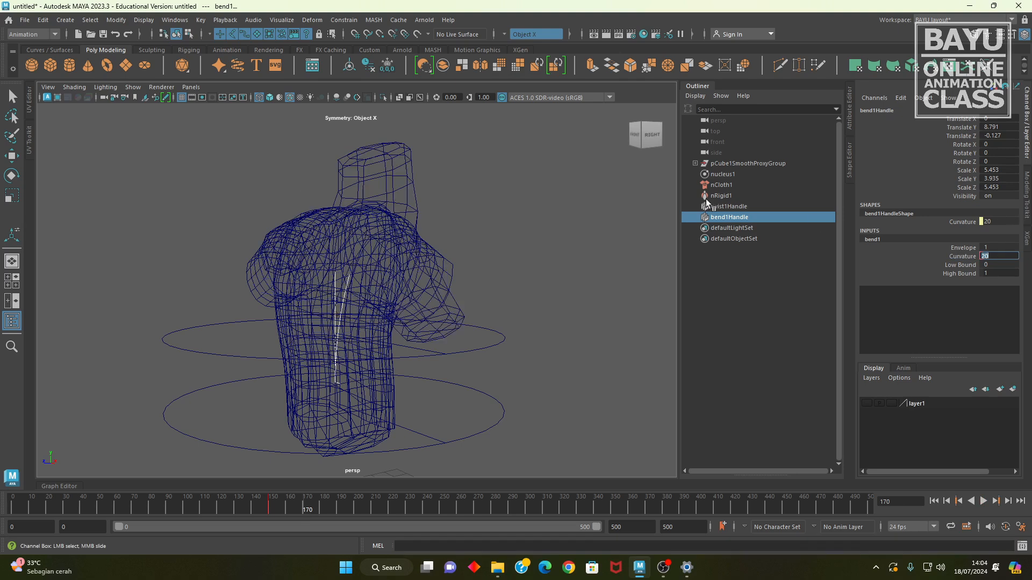
pyautogui.keyDown('alt'); pyautogui.moveTo(403, 311); pyautogui.dragTo(423, 343); pyautogui.keyUp('alt')
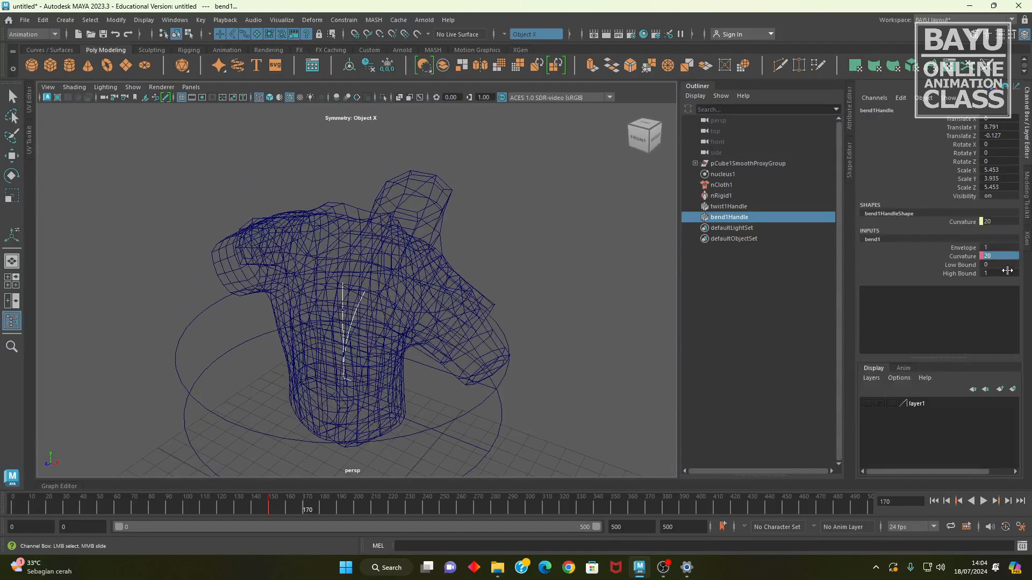
pyautogui.click(956, 256)
pyautogui.rightClick(955, 256)
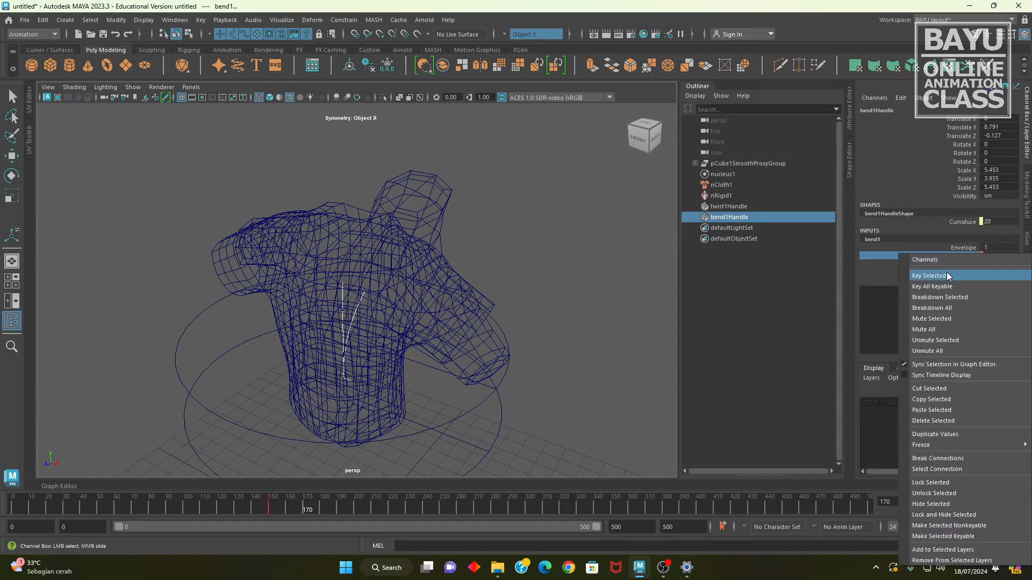
pyautogui.click(947, 276)
# Step: Rotate the bend handle to 90 in Rotate Y so the torso bends forward and back
pyautogui.keyDown('alt'); pyautogui.moveTo(380, 308); pyautogui.dragTo(395, 317); pyautogui.keyUp('alt')
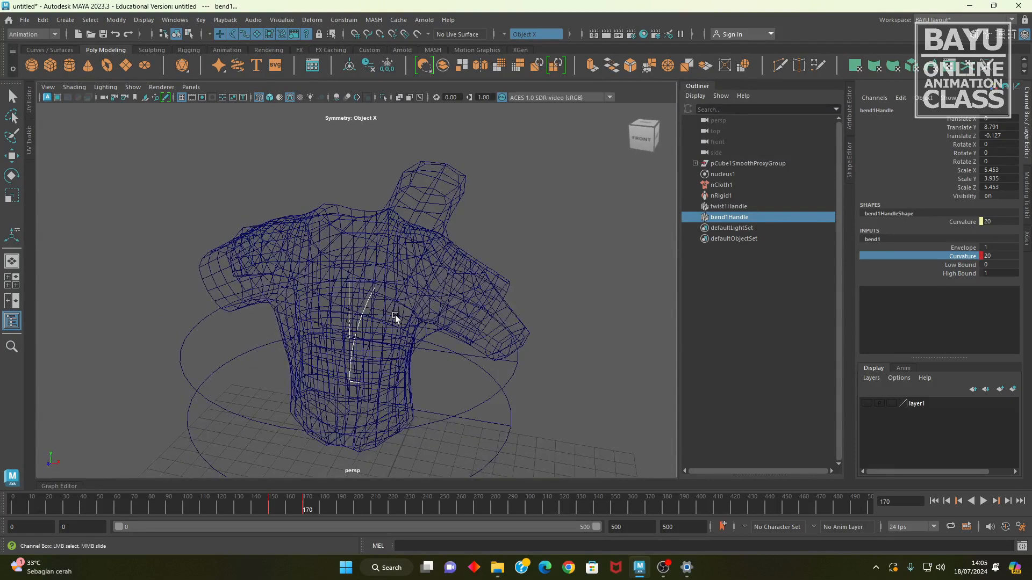
pyautogui.press('5')
pyautogui.moveTo(422, 361)
pyautogui.keyDown('alt'); pyautogui.mouseDown()
pyautogui.moveTo(405, 363)
pyautogui.moveTo(444, 389)
pyautogui.moveTo(443, 370)
pyautogui.moveTo(376, 421)
pyautogui.moveTo(377, 409)
pyautogui.moveTo(429, 385)
pyautogui.moveTo(457, 339)
pyautogui.moveTo(463, 211)
pyautogui.mouseUp(); pyautogui.keyUp('alt')
pyautogui.press('4')
pyautogui.press('e')
pyautogui.doubleClick(1013, 153)
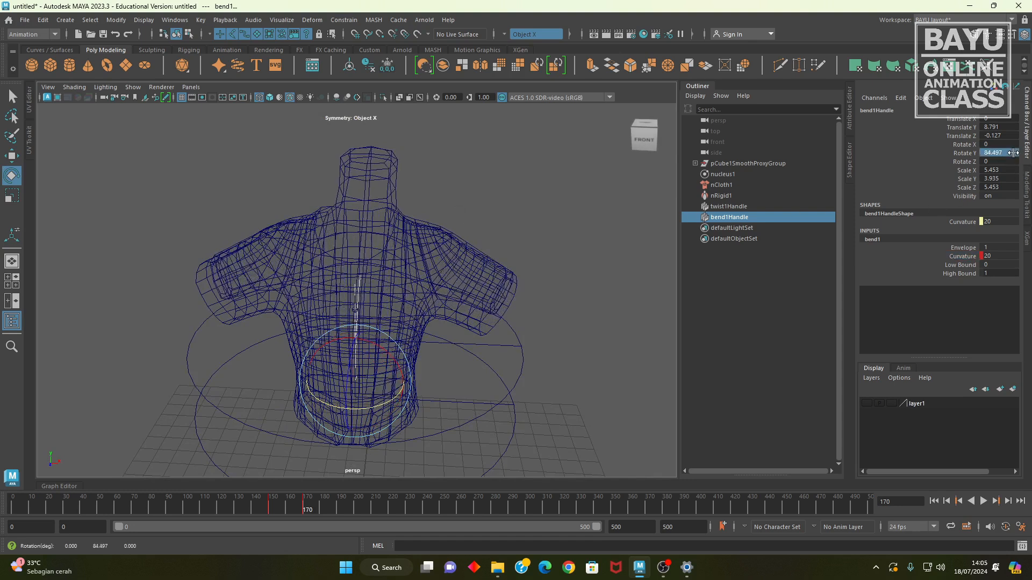
pyautogui.write('90')
pyautogui.press('Return')
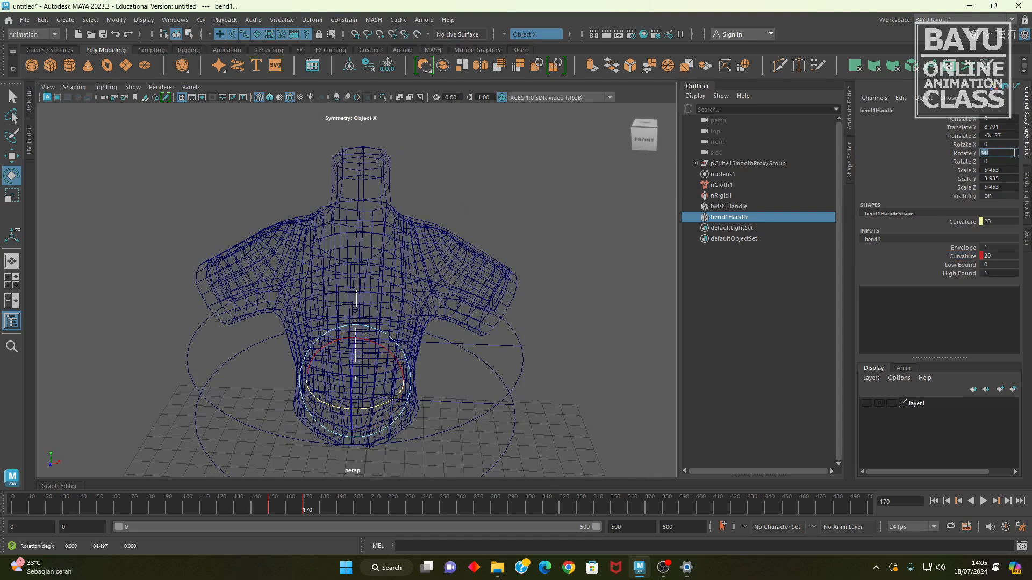
# Step: Set the bend's Curvature to -30 on frame 210 and key it
pyautogui.keyDown('alt'); pyautogui.moveTo(430, 341); pyautogui.dragTo(411, 379); pyautogui.keyUp('alt')
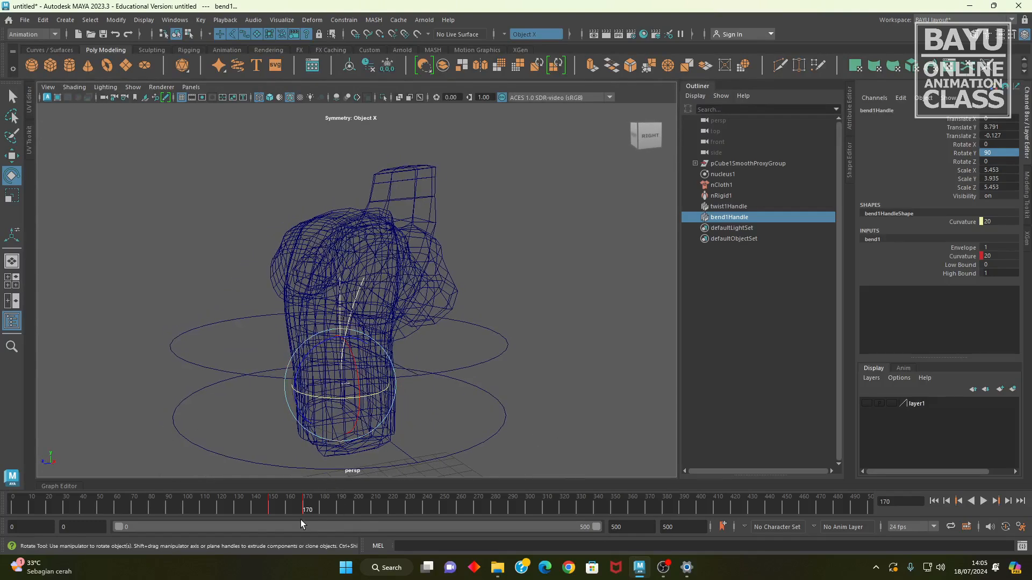
pyautogui.moveTo(306, 511); pyautogui.dragTo(371, 511)
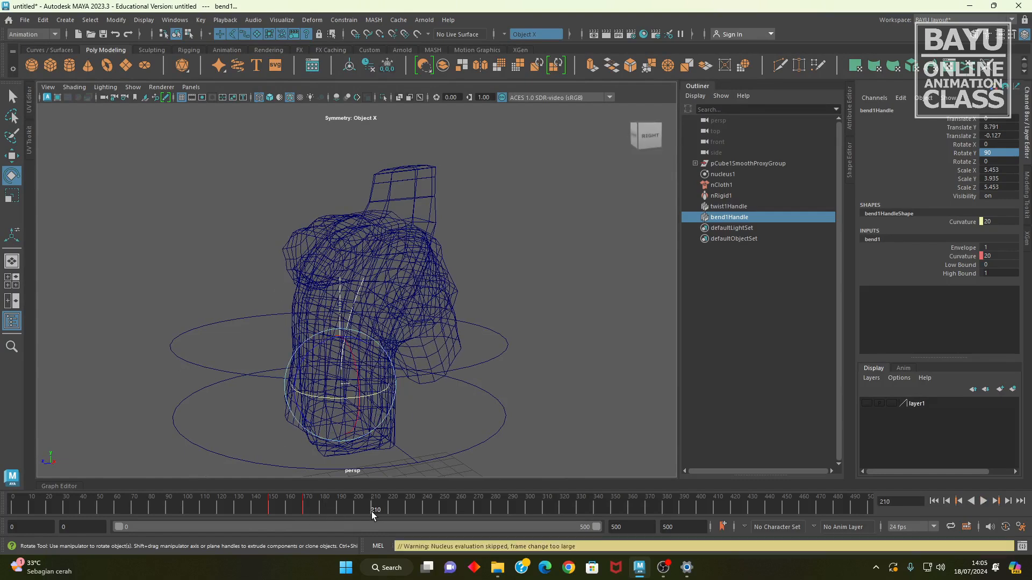
pyautogui.doubleClick(1000, 256)
pyautogui.write('-20')
pyautogui.press('Return')
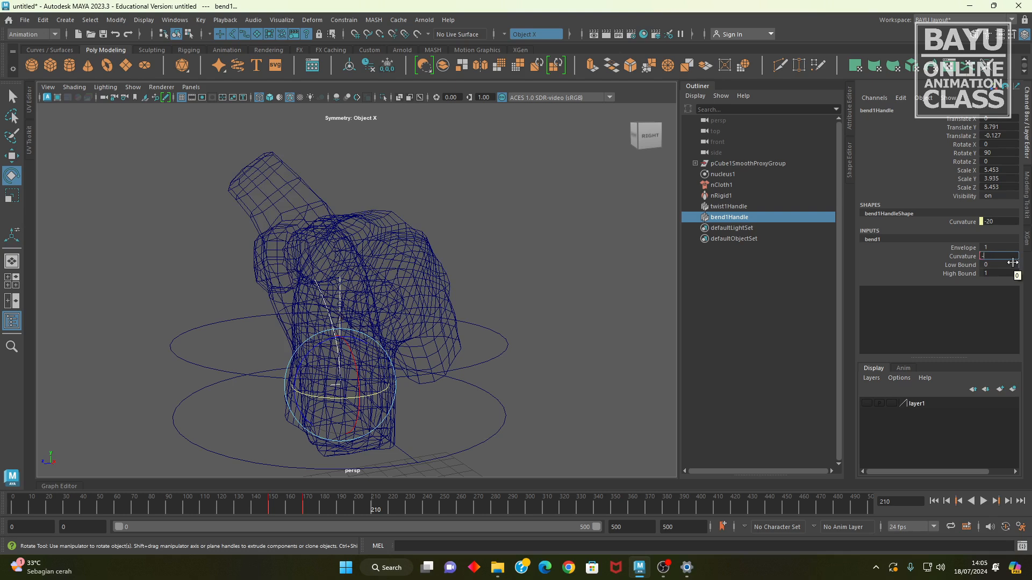
pyautogui.write('-30')
pyautogui.press('Return')
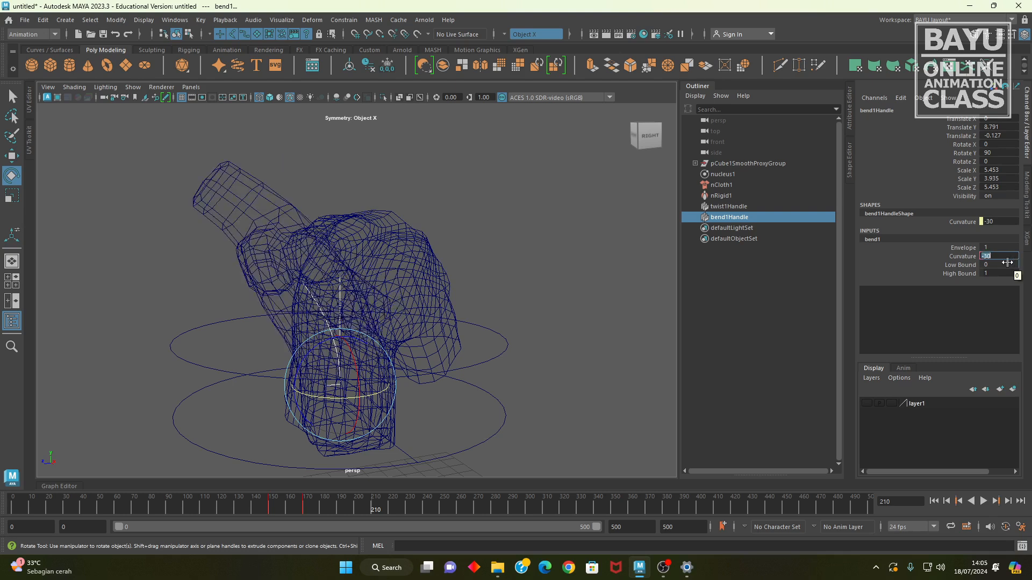
pyautogui.click(957, 257)
pyautogui.rightClick(958, 257)
pyautogui.click(945, 283)
# Step: Set the bend's Curvature back to 0 on frame 230 and key it
pyautogui.moveTo(370, 510); pyautogui.dragTo(405, 512)
pyautogui.click(996, 257)
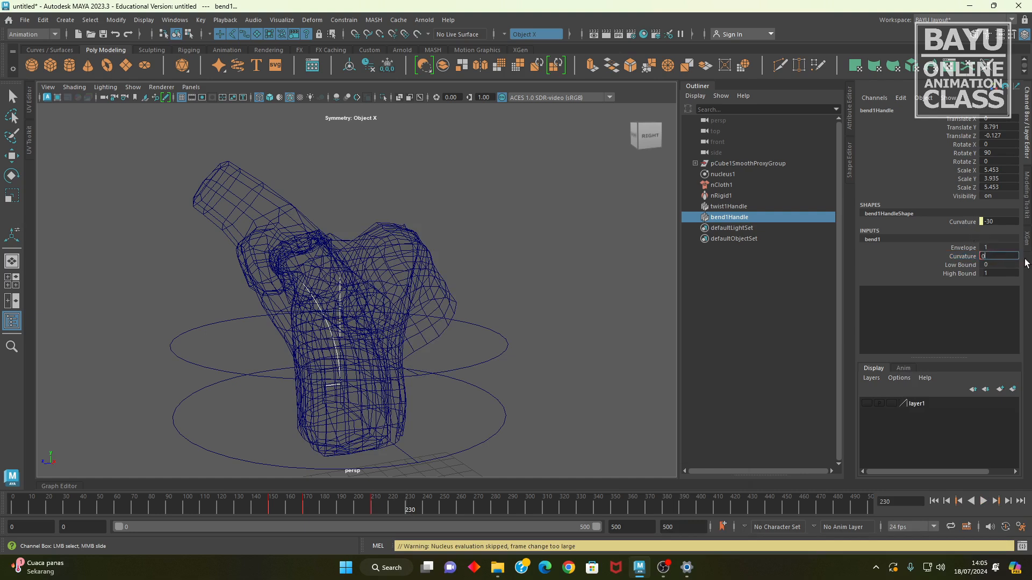
pyautogui.write('0')
pyautogui.press('Return')
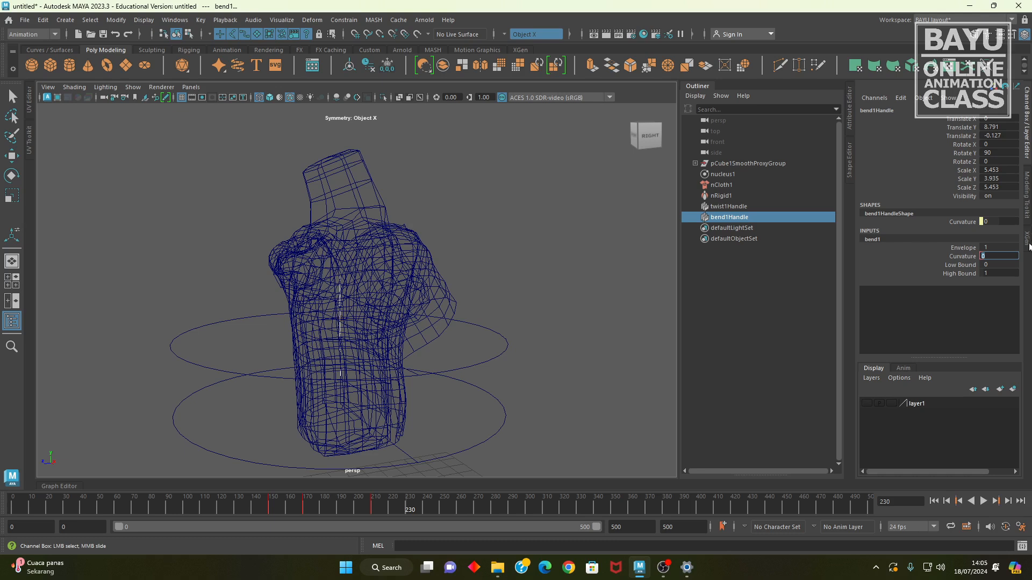
pyautogui.click(952, 257)
pyautogui.rightClick(952, 257)
pyautogui.click(944, 276)
# Step: Display the scene shaded and play the simulation from the first frame to check the shirt on the bending torso, stopping after the bend
pyautogui.moveTo(518, 344)
pyautogui.keyDown('alt'); pyautogui.mouseDown()
pyautogui.moveTo(505, 342)
pyautogui.moveTo(530, 346)
pyautogui.mouseUp(); pyautogui.keyUp('alt')
pyautogui.press('5')
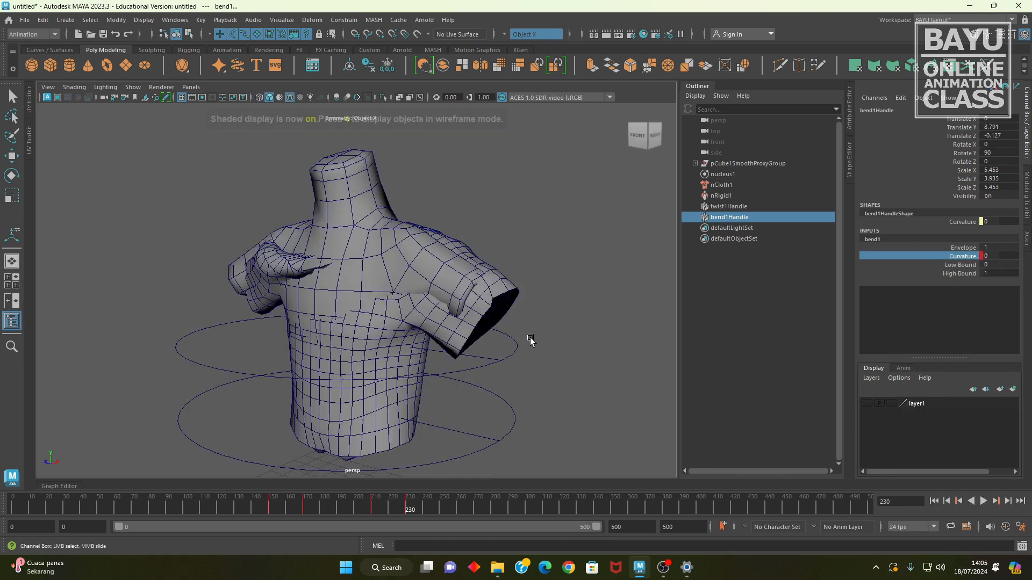
pyautogui.click(933, 500)
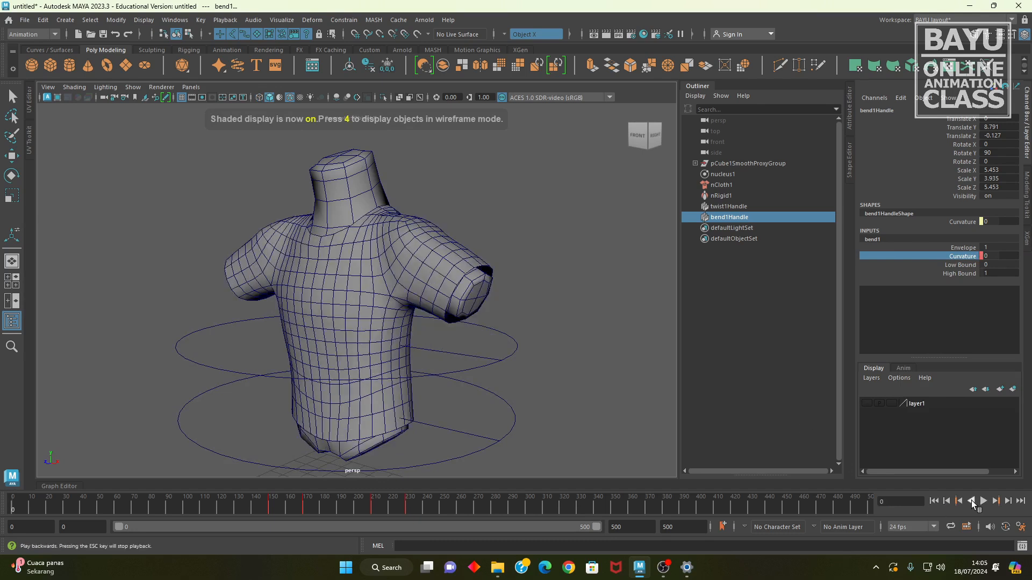
pyautogui.click(982, 501)
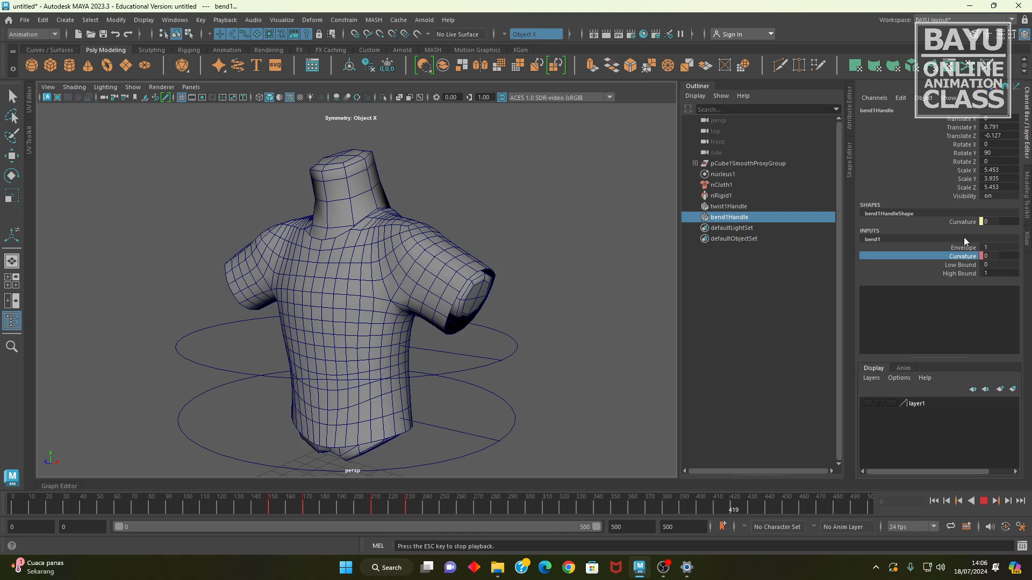
pyautogui.click(982, 505)
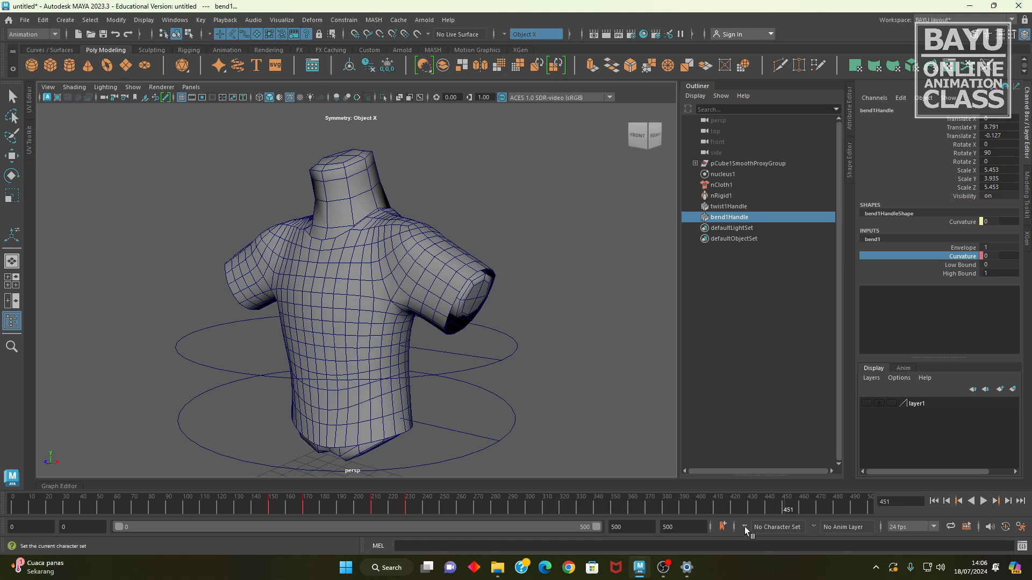
# Step: Set the end of the animation range to frame 300
pyautogui.doubleClick(681, 529)
pyautogui.write('300')
pyautogui.press('Return')
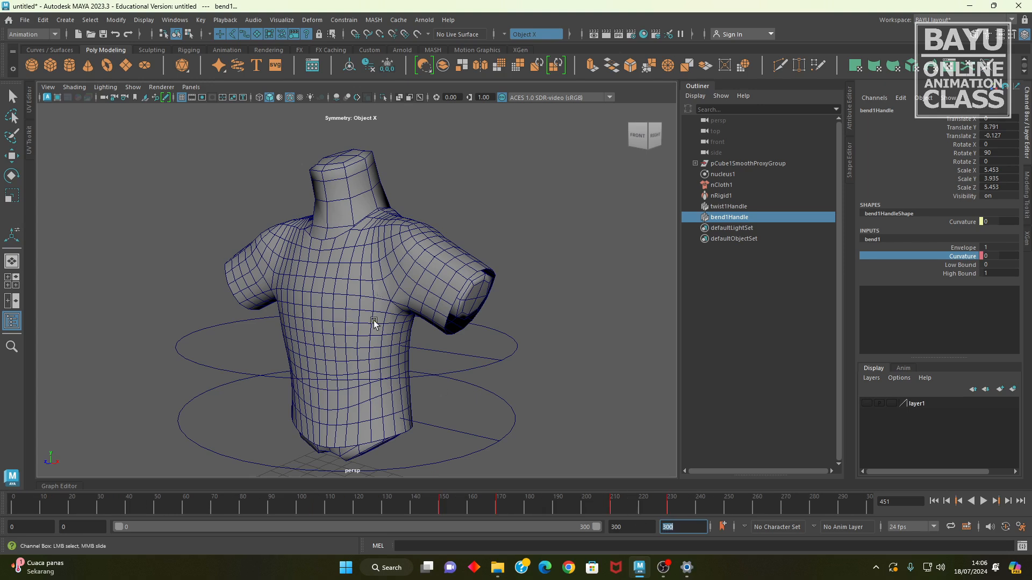
# Step: Select the T-shirt mesh and switch to the FX module
pyautogui.keyDown('alt'); pyautogui.moveTo(338, 335); pyautogui.dragTo(317, 319, button='middle'); pyautogui.keyUp('alt')
pyautogui.keyDown('alt'); pyautogui.moveTo(317, 319); pyautogui.dragTo(390, 375); pyautogui.keyUp('alt')
pyautogui.press('e')
pyautogui.click(488, 255)
pyautogui.click(376, 257)
pyautogui.keyDown('alt'); pyautogui.moveTo(468, 339); pyautogui.dragTo(553, 333); pyautogui.keyUp('alt')
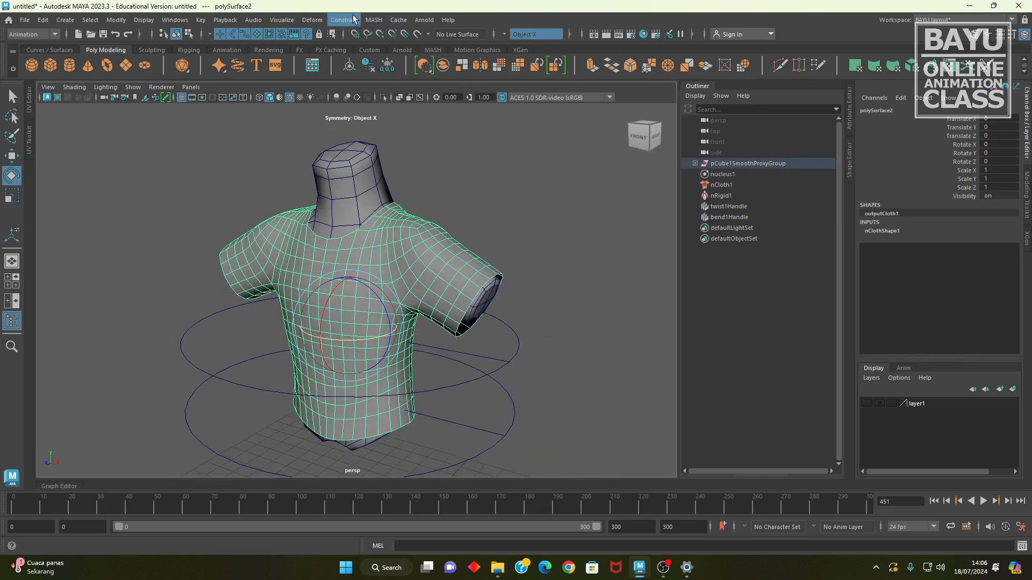
pyautogui.click(27, 34)
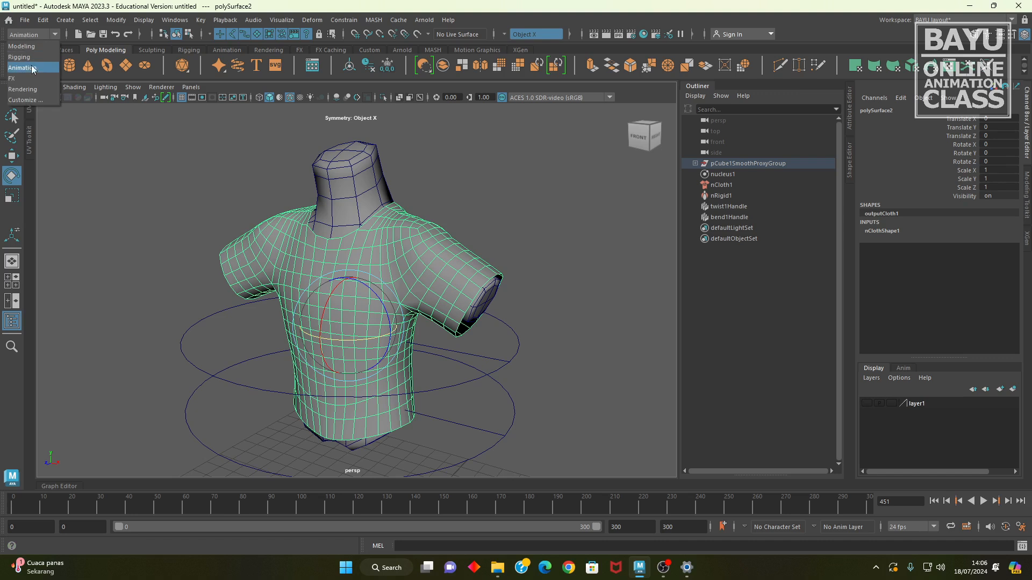
pyautogui.click(27, 78)
pyautogui.click(393, 20)
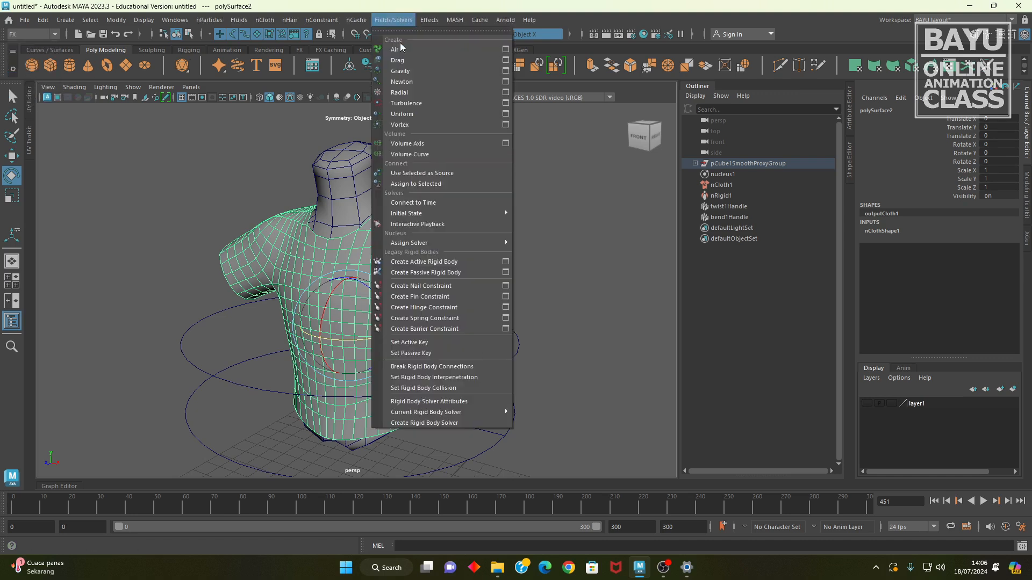
pyautogui.click(264, 20)
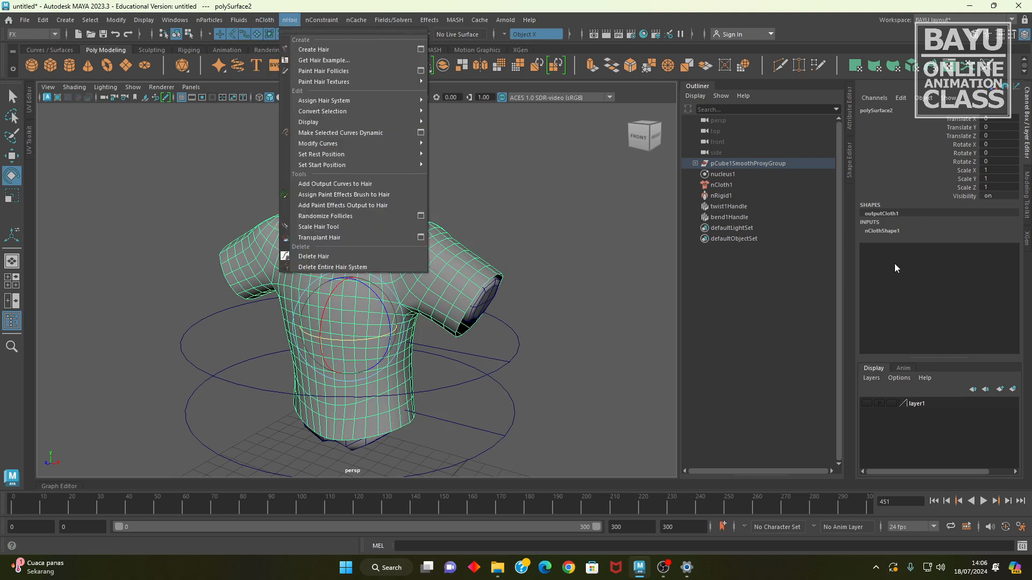
pyautogui.click(774, 334)
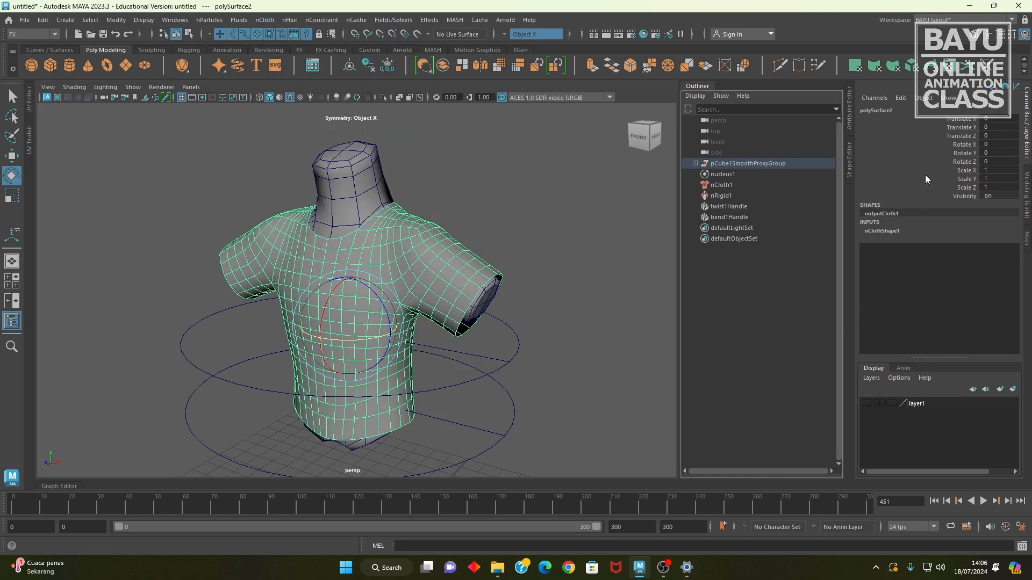
pyautogui.click(720, 185)
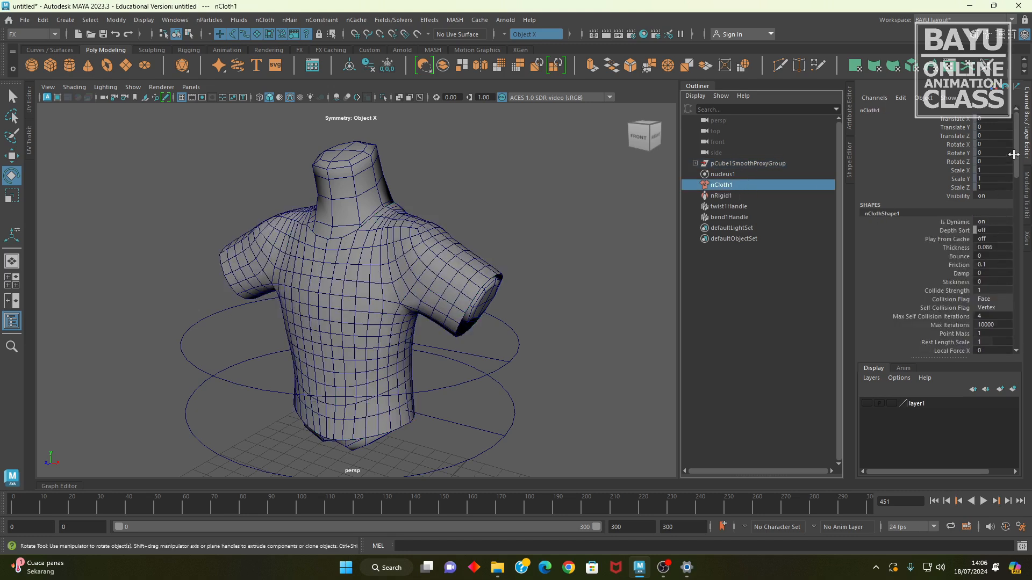
pyautogui.scroll(-5, 1013, 155)
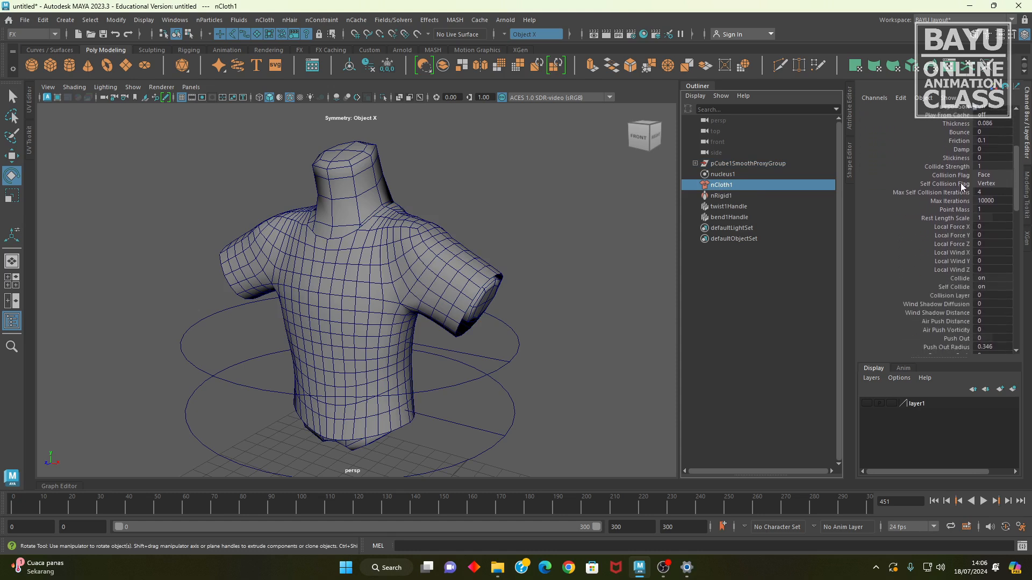
# Step: Set the nucleus1 solver's Gravity to 25 and its Wind Speed to 5
pyautogui.click(724, 175)
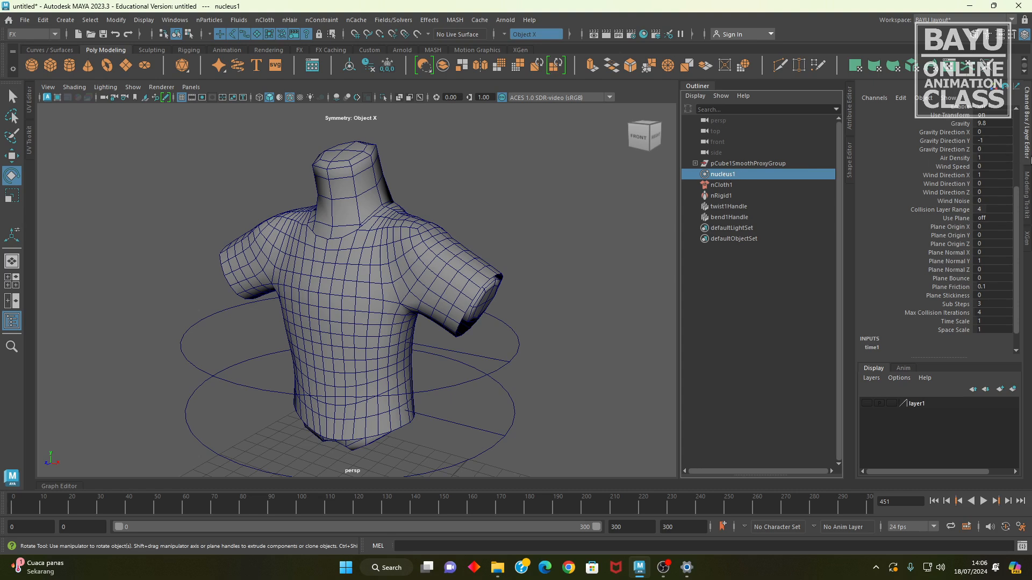
pyautogui.scroll(5, 1013, 213)
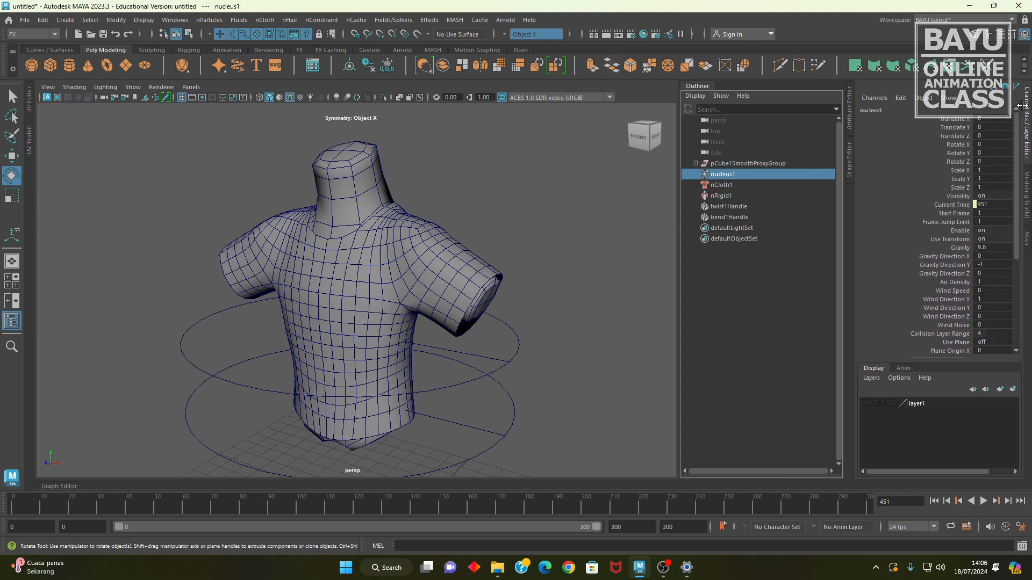
pyautogui.scroll(-3, 964, 219)
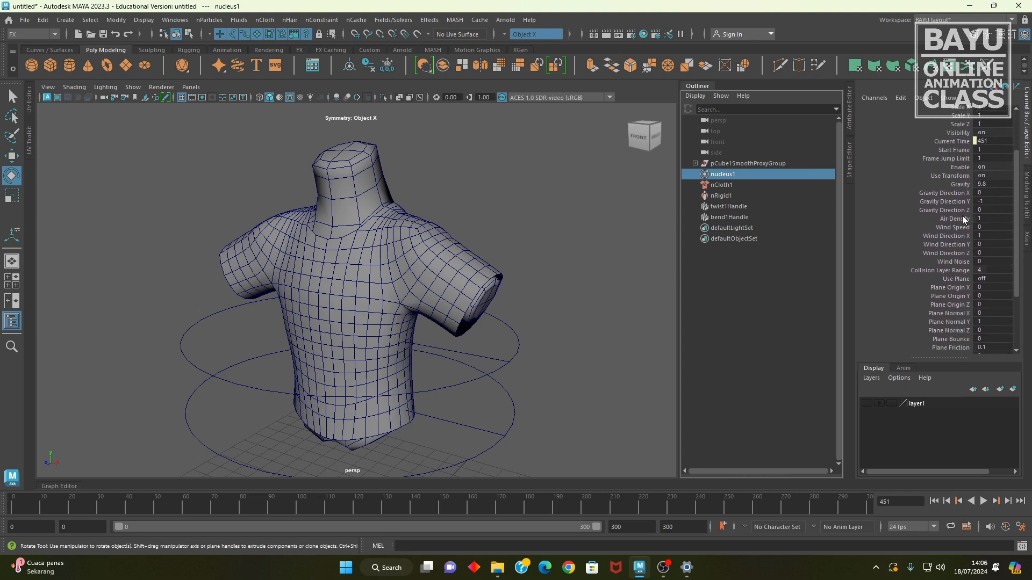
pyautogui.doubleClick(983, 184)
pyautogui.click(989, 228)
# Step: Set the nucleus1 solver's Wind Direction Z to -1
pyautogui.keyDown('alt'); pyautogui.moveTo(422, 320); pyautogui.dragTo(400, 351); pyautogui.keyUp('alt')
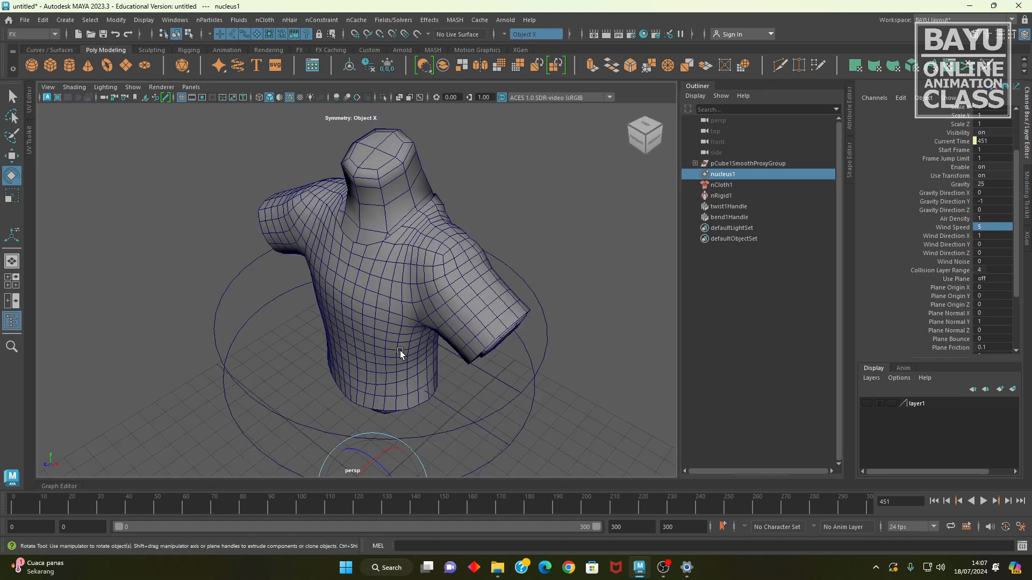
pyautogui.keyDown('alt'); pyautogui.moveTo(349, 384); pyautogui.dragTo(348, 323); pyautogui.keyUp('alt')
pyautogui.keyDown('alt'); pyautogui.moveTo(411, 304); pyautogui.dragTo(453, 335); pyautogui.keyUp('alt')
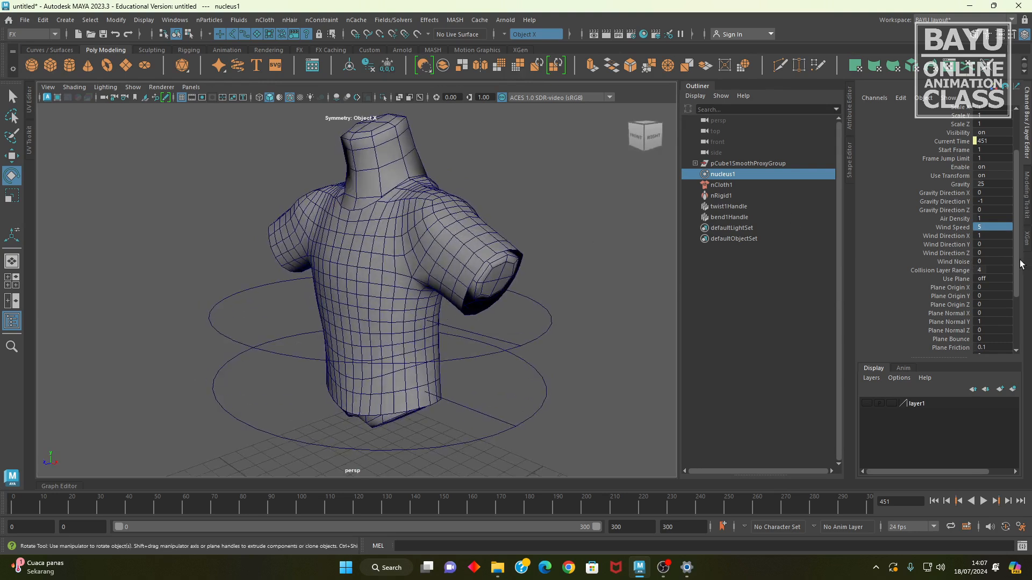
pyautogui.click(995, 252)
pyautogui.click(958, 227)
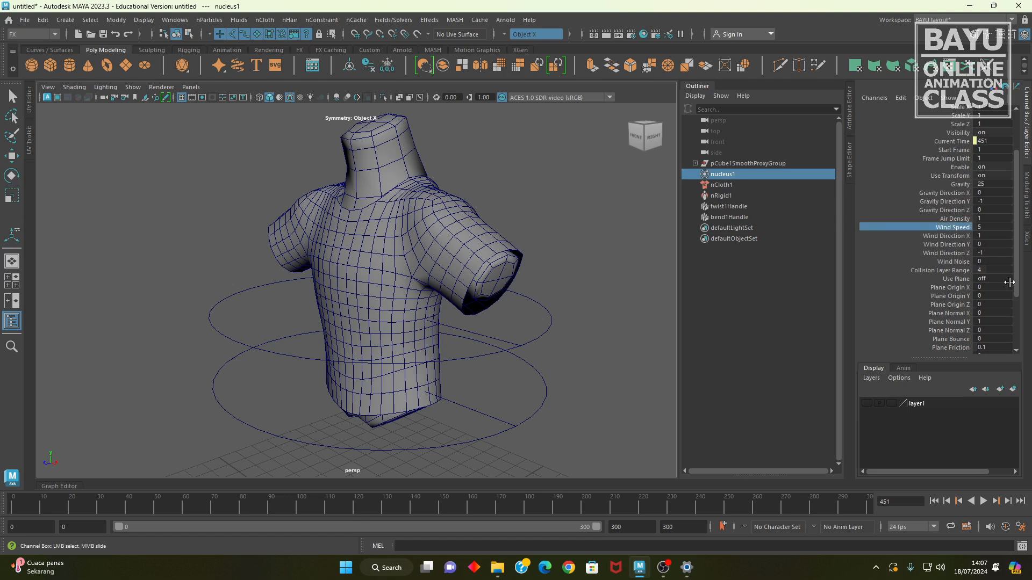
# Step: Play the cloth simulation from the start, examine the T-shirt from its other side, and stop playback
pyautogui.click(935, 501)
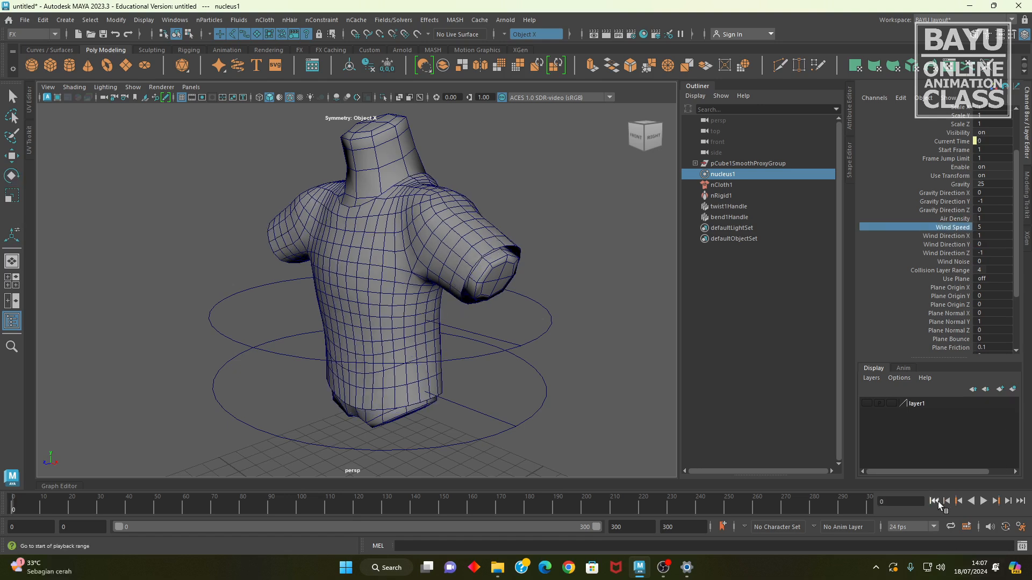
pyautogui.click(979, 502)
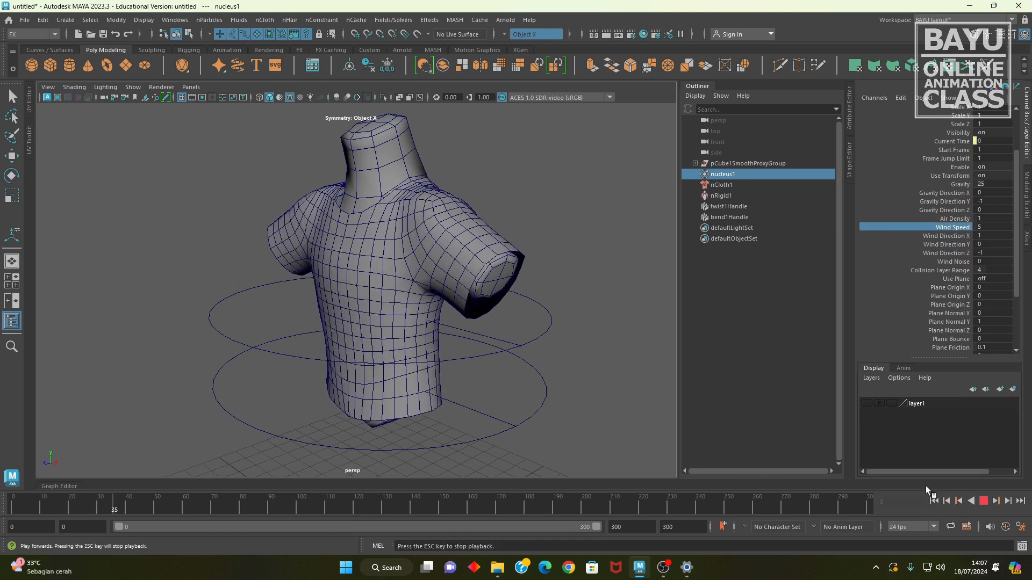
pyautogui.keyDown('alt'); pyautogui.moveTo(588, 412); pyautogui.dragTo(455, 412); pyautogui.keyUp('alt')
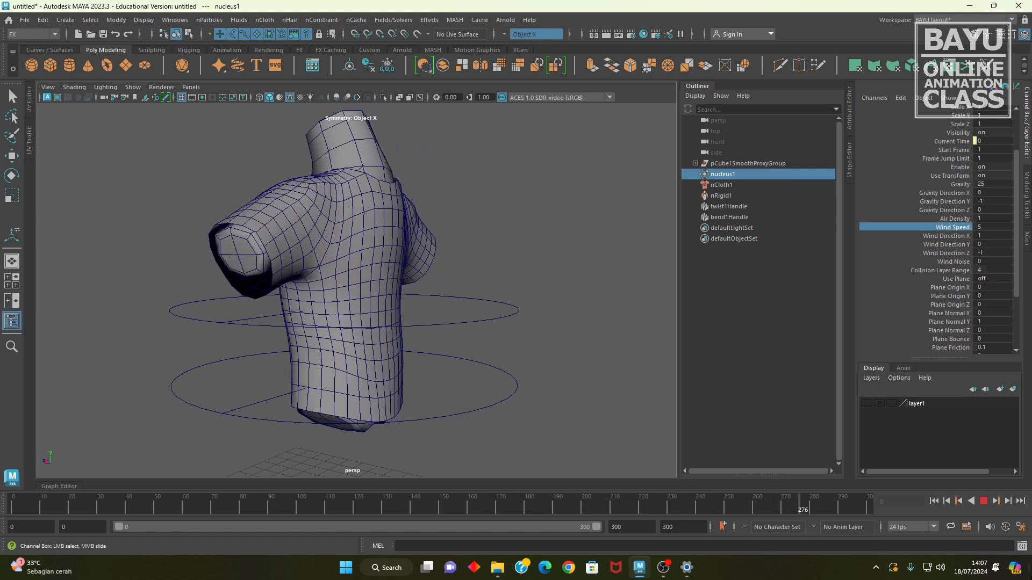
pyautogui.click(983, 501)
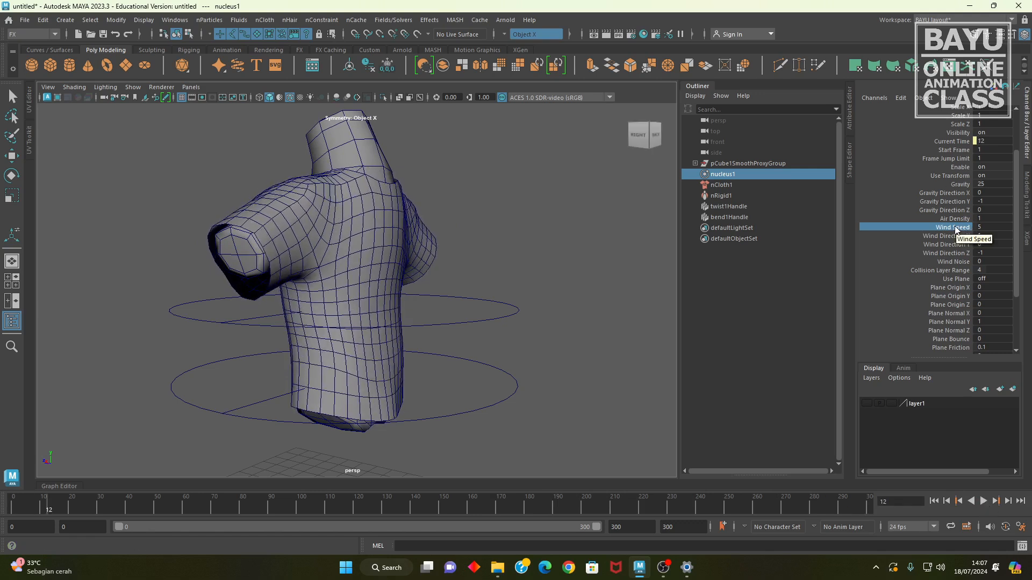
# Step: Set the nucleus1 solver's Wind Speed to 10 and Air Density to 5, and replay the simulation from the start
pyautogui.doubleClick(991, 227)
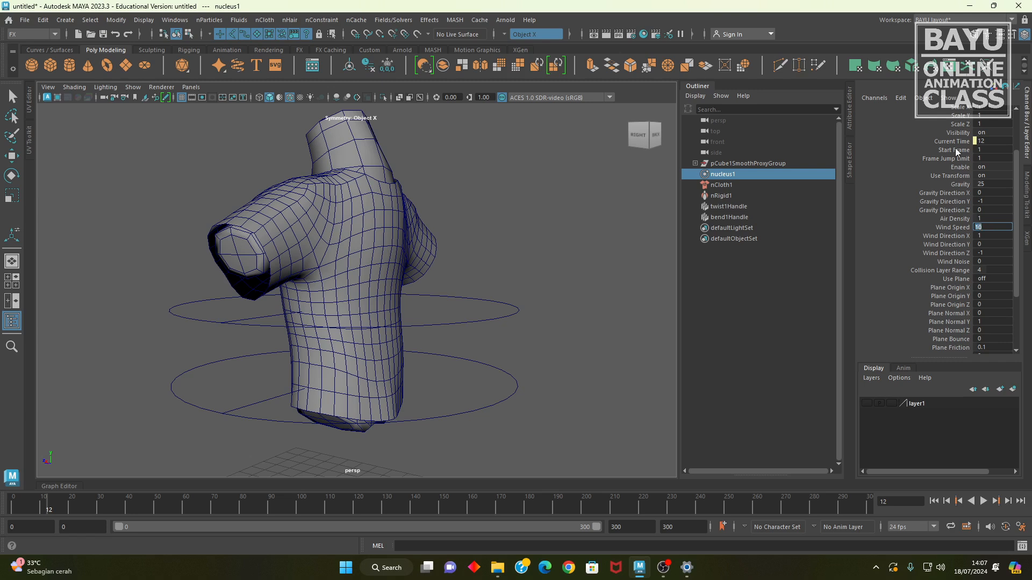
pyautogui.doubleClick(988, 219)
pyautogui.click(933, 502)
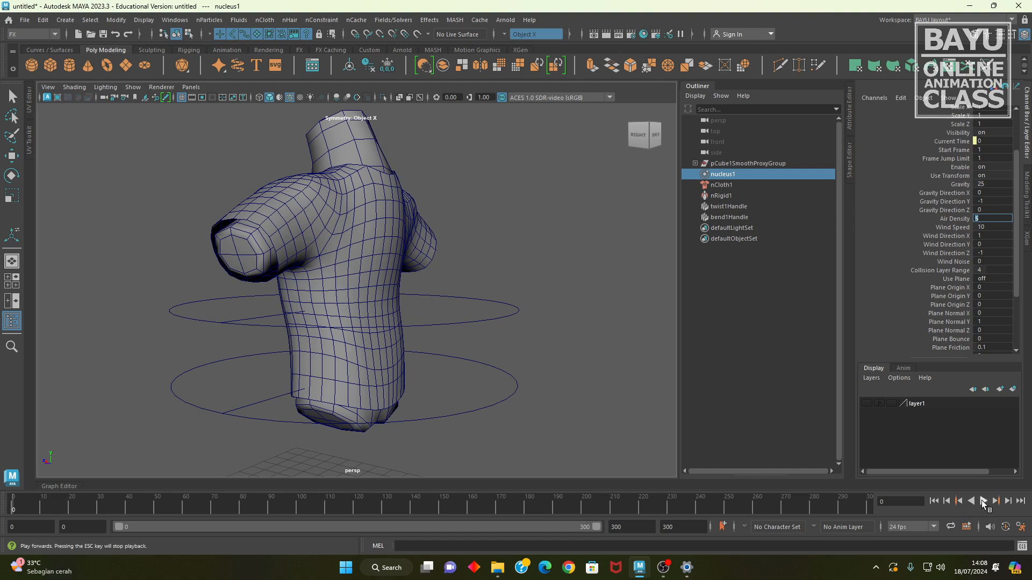
pyautogui.click(983, 502)
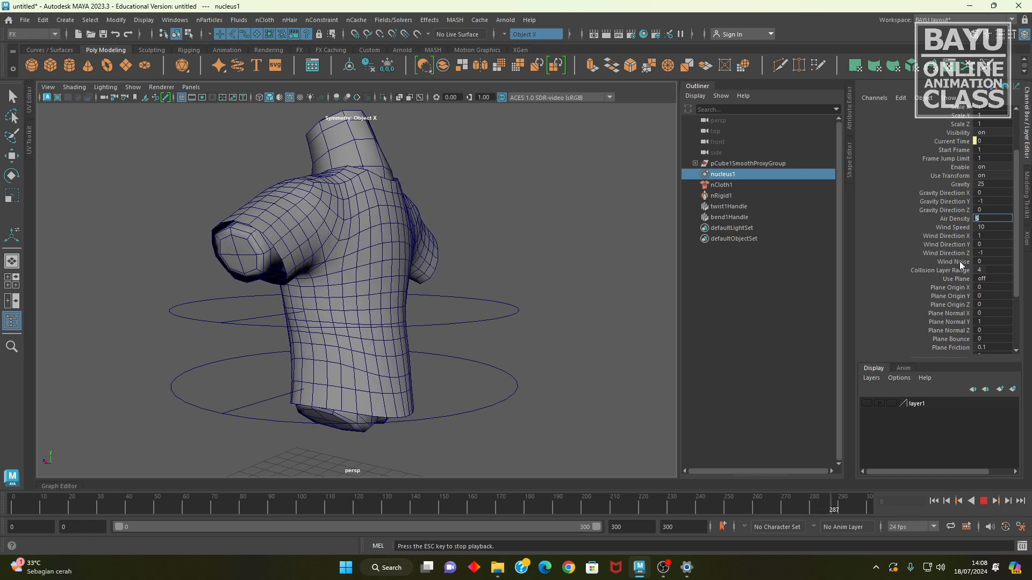
# Step: Set the nucleus1 solver's Wind Noise to 3 and replay the simulation from the start, checking the T-shirt from several sides
pyautogui.click(990, 262)
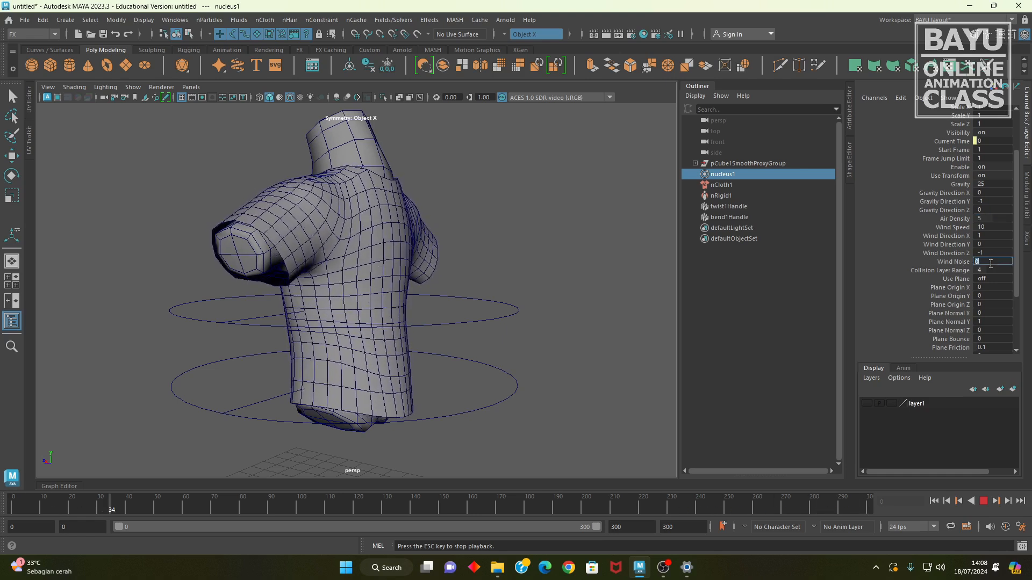
pyautogui.write('5')
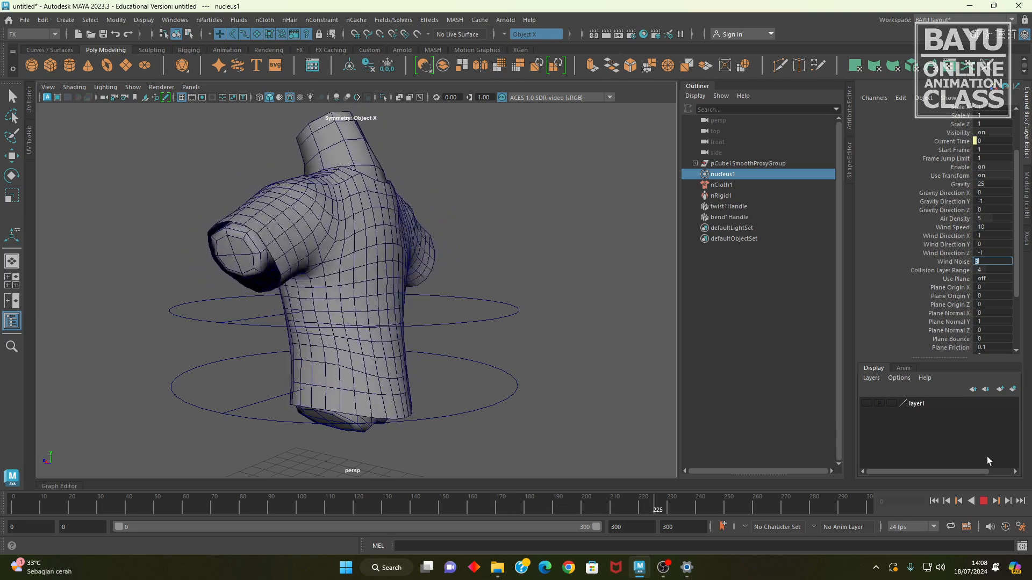
pyautogui.click(980, 504)
pyautogui.click(933, 501)
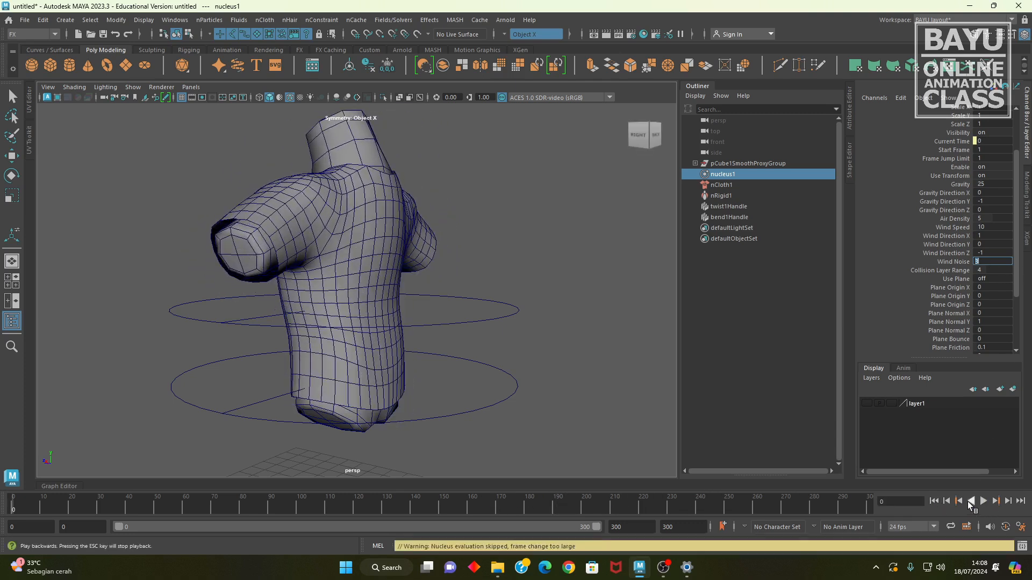
pyautogui.click(981, 502)
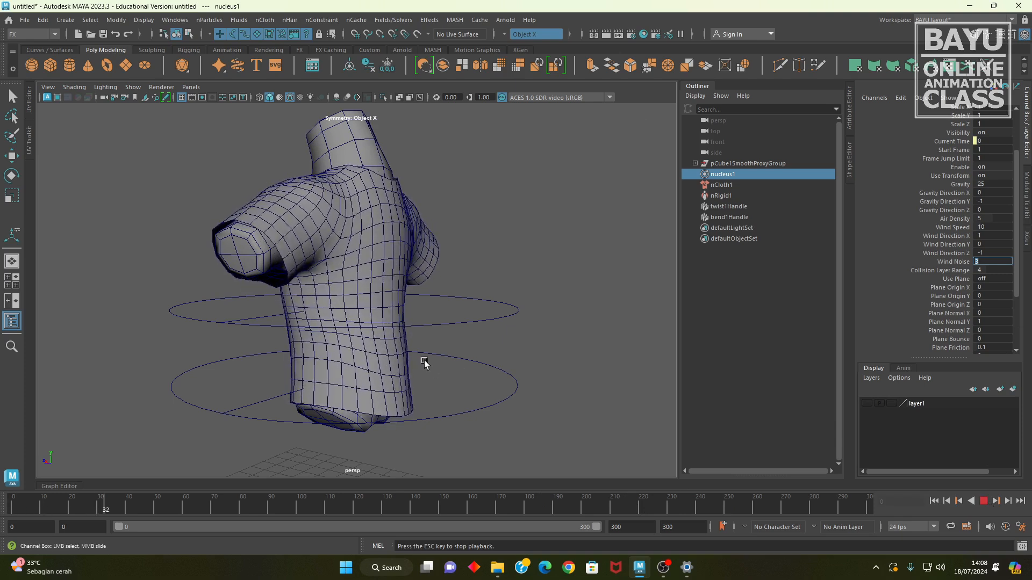
pyautogui.keyDown('alt'); pyautogui.moveTo(343, 337); pyautogui.dragTo(484, 338); pyautogui.keyUp('alt')
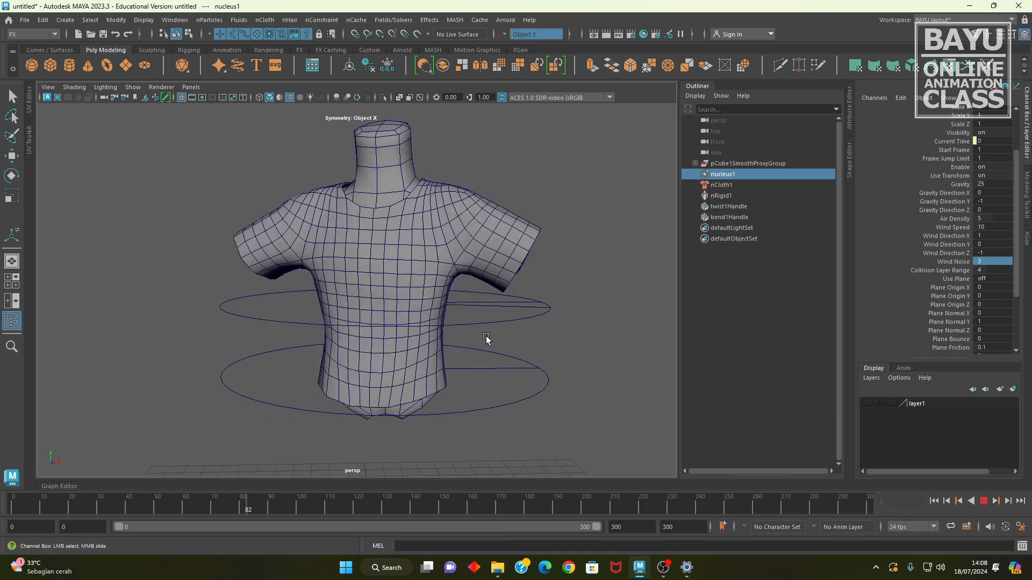
pyautogui.keyDown('alt'); pyautogui.moveTo(553, 356); pyautogui.dragTo(563, 380); pyautogui.keyUp('alt')
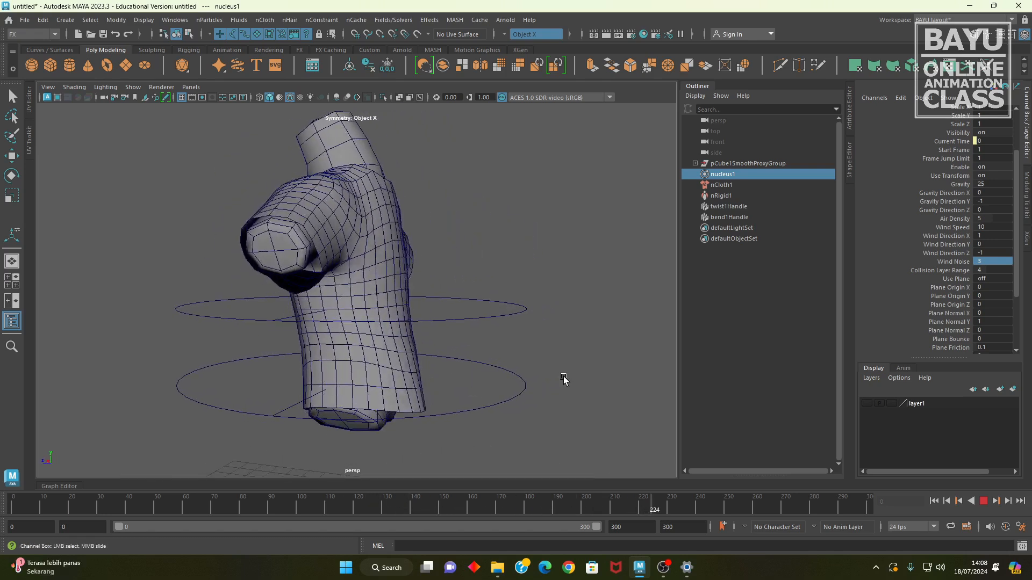
pyautogui.keyDown('alt'); pyautogui.moveTo(539, 392); pyautogui.dragTo(564, 398); pyautogui.keyUp('alt')
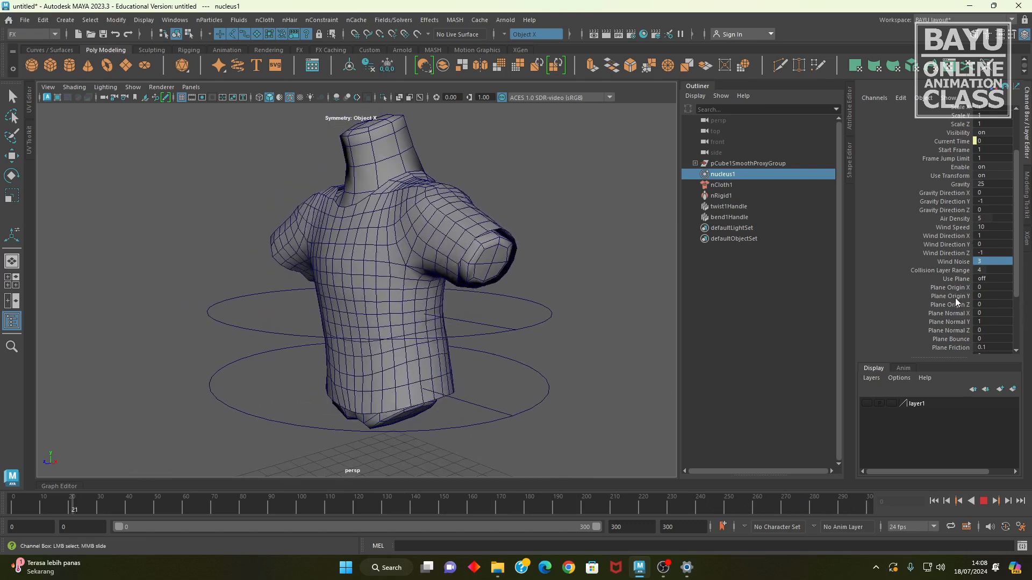
# Step: Raise the nucleus1 solver's Wind Noise to 10 while the simulation plays
pyautogui.doubleClick(982, 262)
pyautogui.write('10')
pyautogui.press('Return')
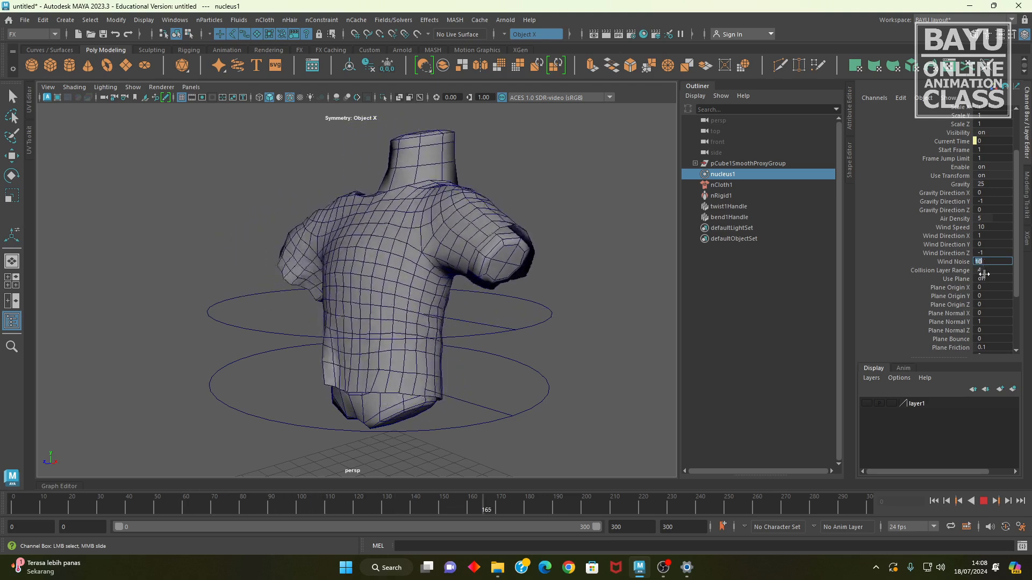
# Step: Set the nucleus1 solver's Wind Noise to 5 and check the T-shirt's motion from different sides during playback
pyautogui.click(993, 263)
pyautogui.press('BackSpace')
pyautogui.press('BackSpace')
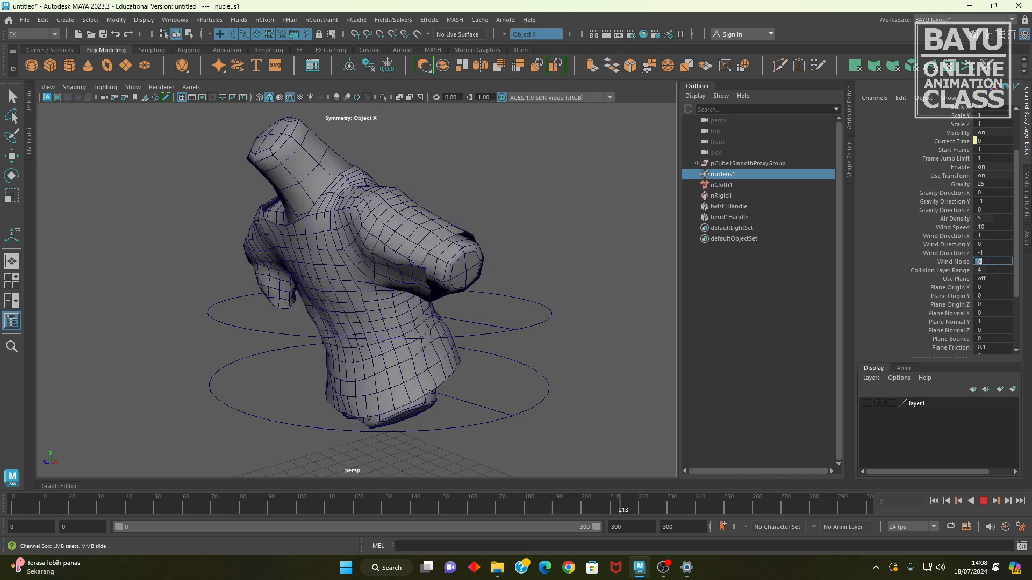
pyautogui.write('5')
pyautogui.press('Return')
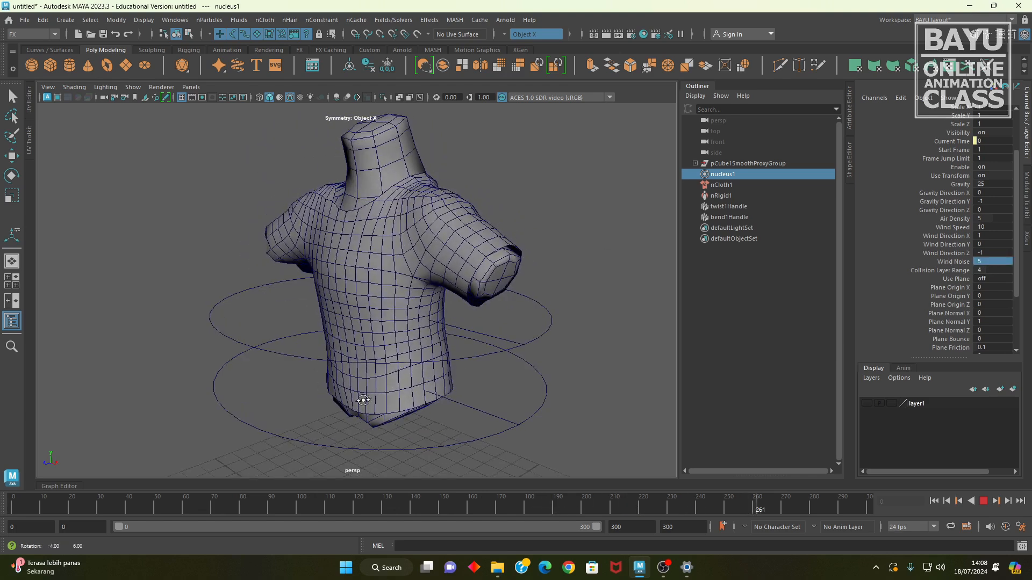
pyautogui.keyDown('alt'); pyautogui.moveTo(456, 387); pyautogui.dragTo(298, 351); pyautogui.keyUp('alt')
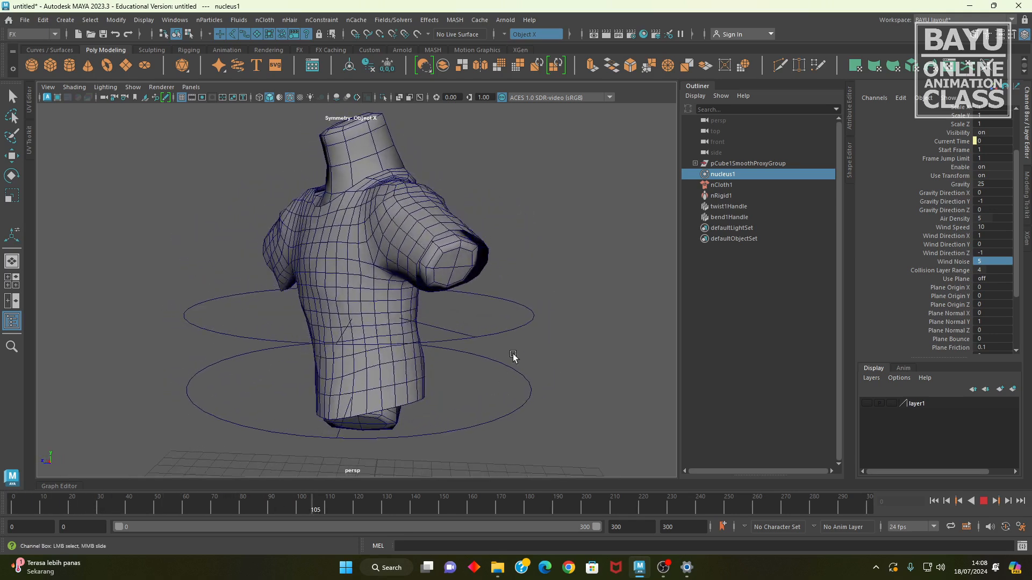